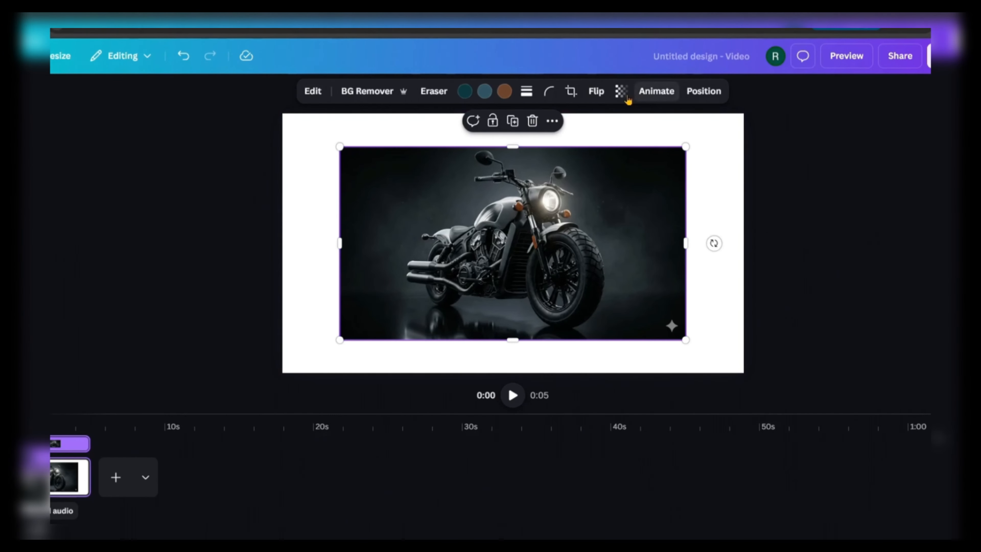
Flip the motorcycle image horizontally on the page.
click(685, 95)
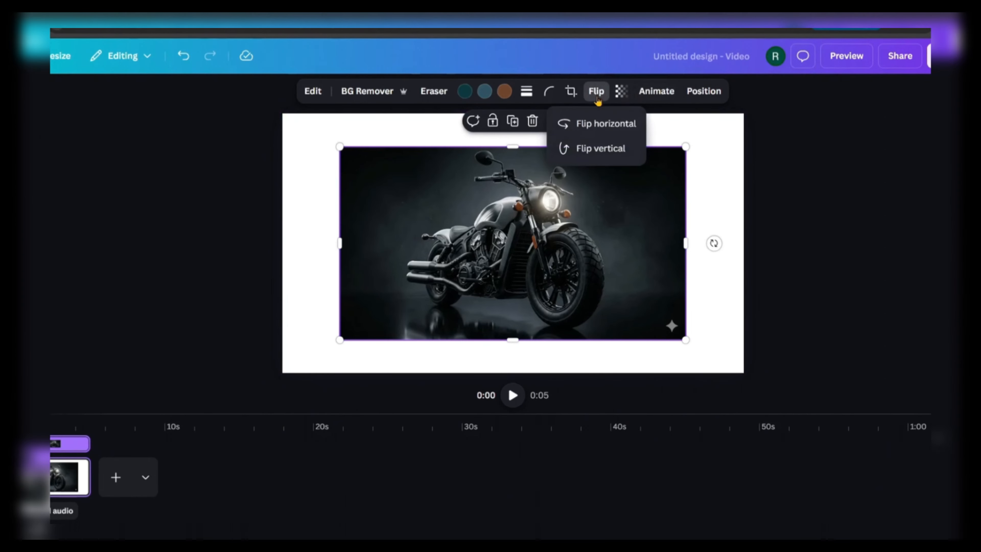
click(606, 124)
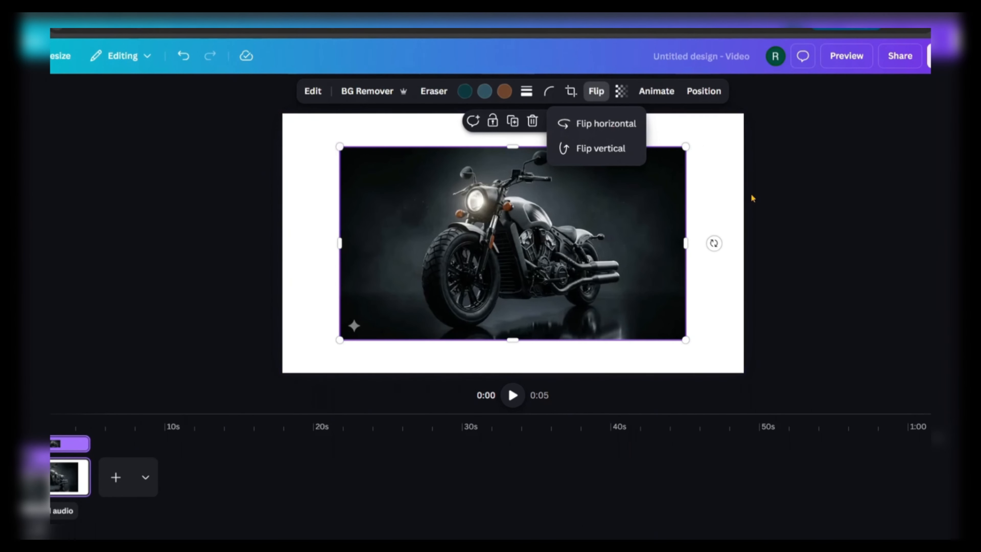
click(730, 197)
Enlarge the flipped motorcycle image to cover the whole page and align it vertically to the page centre.
click(357, 167)
drag(339, 147, 258, 99)
drag(685, 339, 743, 374)
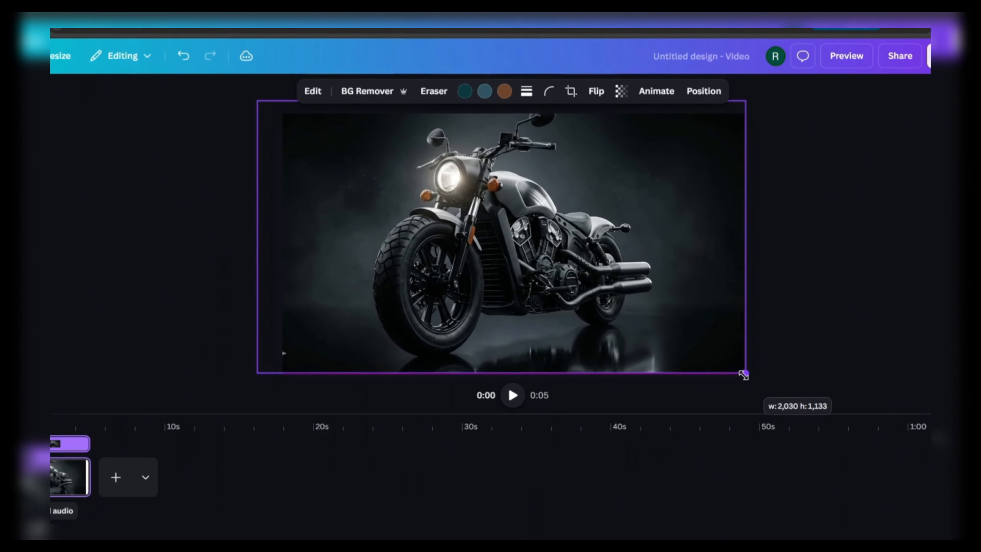
drag(255, 103, 252, 102)
click(244, 108)
drag(537, 202, 535, 209)
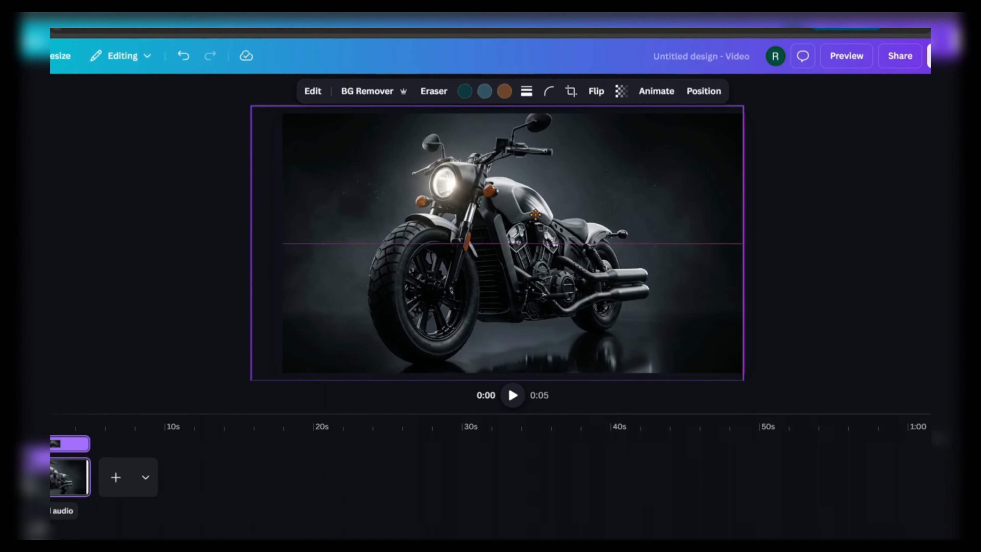
click(769, 241)
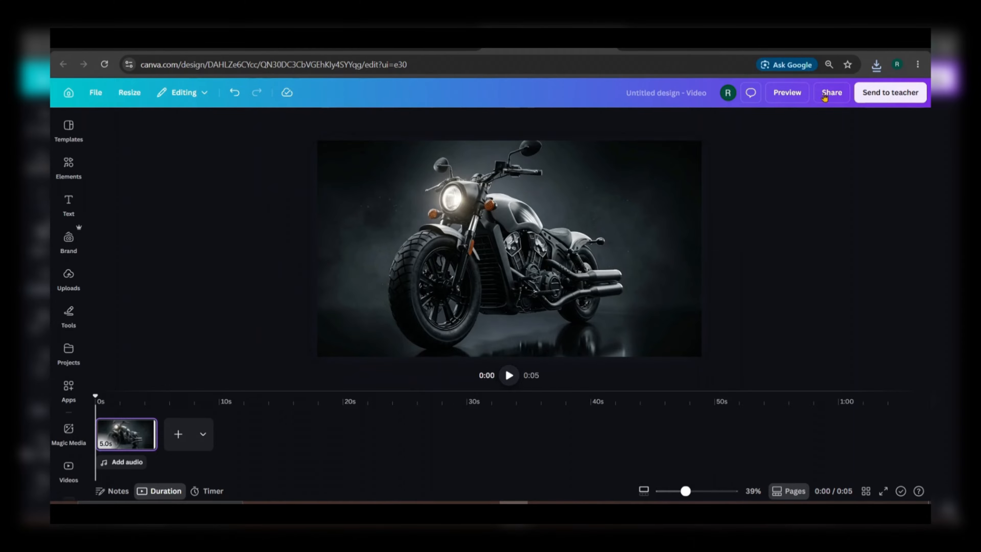
Download the design as a PNG at size 1 (1,920 × 1,080 px).
click(824, 95)
click(744, 340)
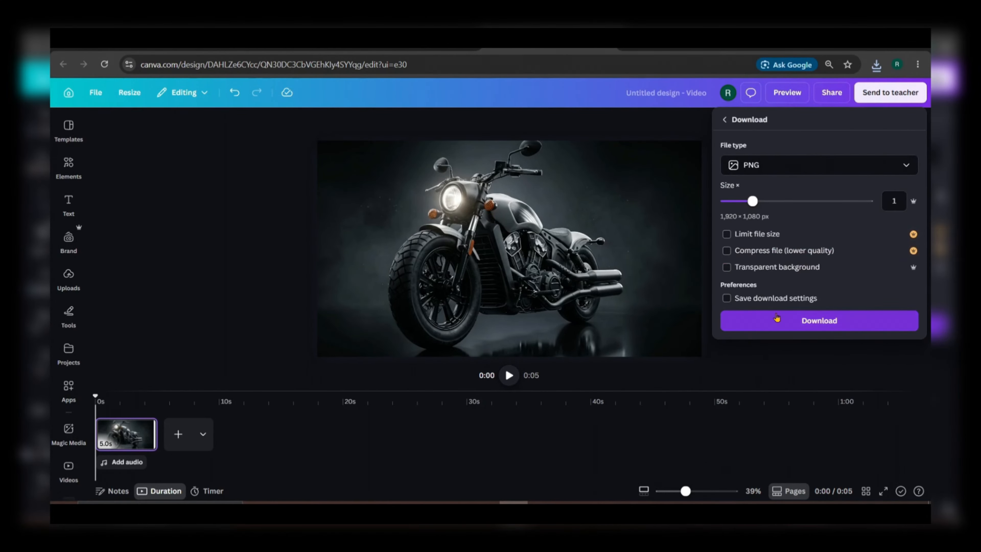
double_click(776, 319)
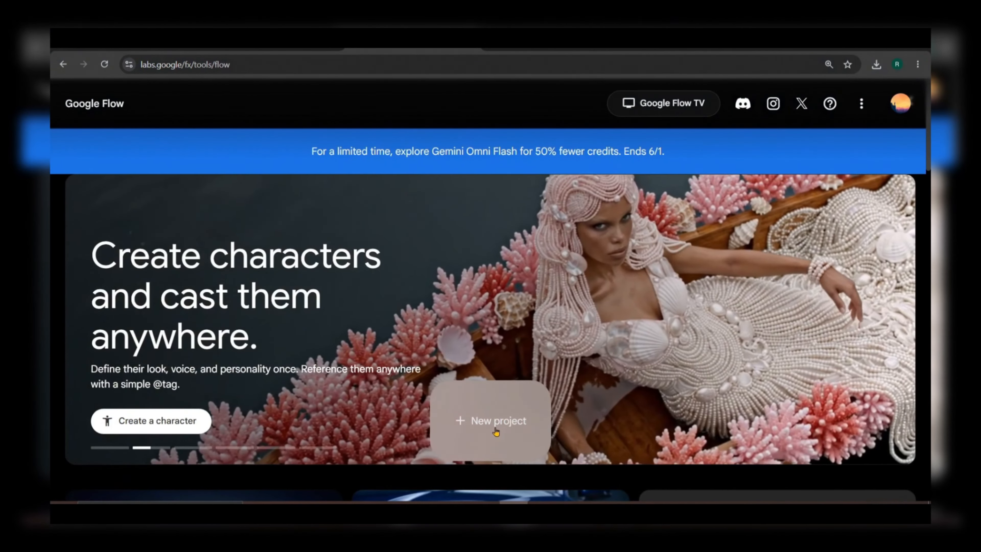
Create a new project in Google Flow and check the account's details.
click(494, 427)
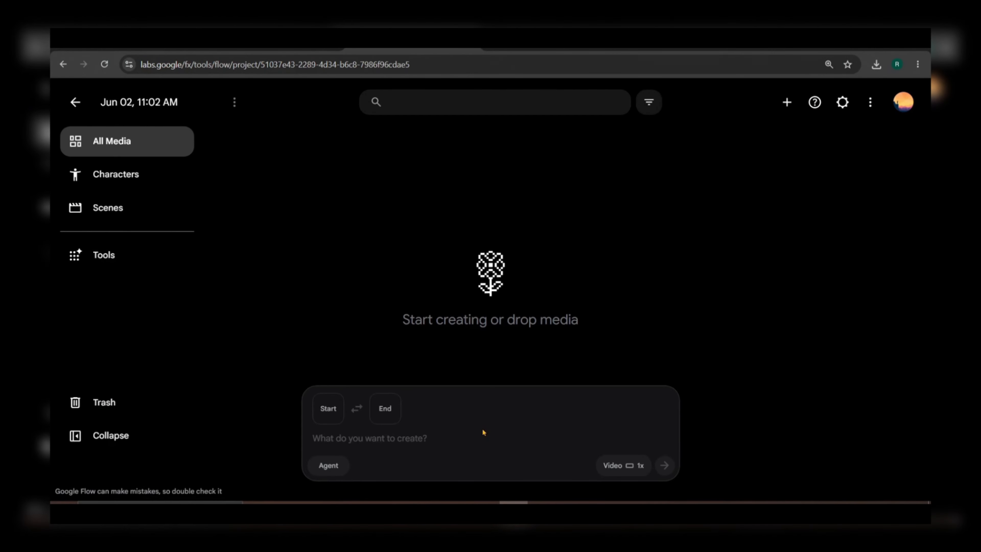
click(902, 103)
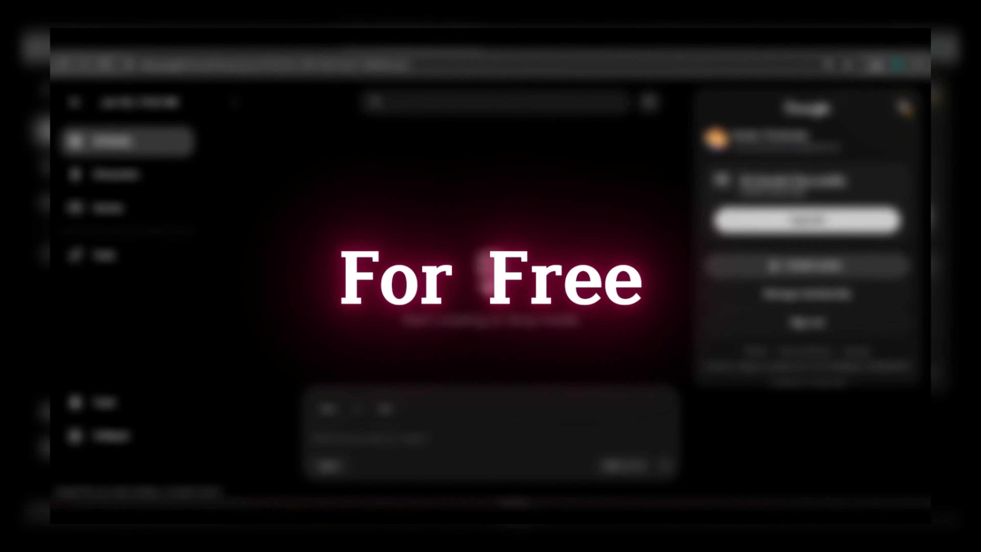
click(906, 110)
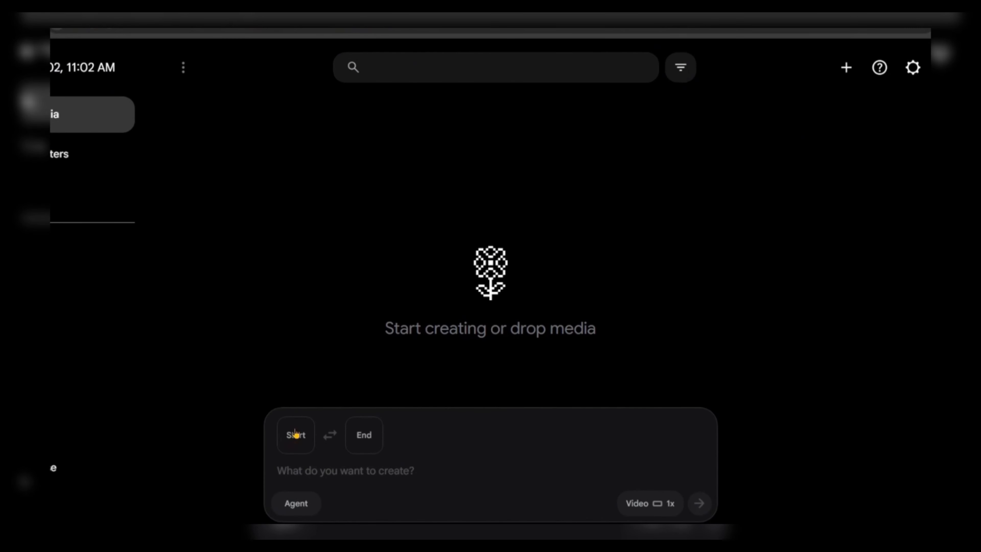
Upload Untitled design (15).png and Untitled design (14).png from Downloads through the start frame's asset picker.
click(296, 434)
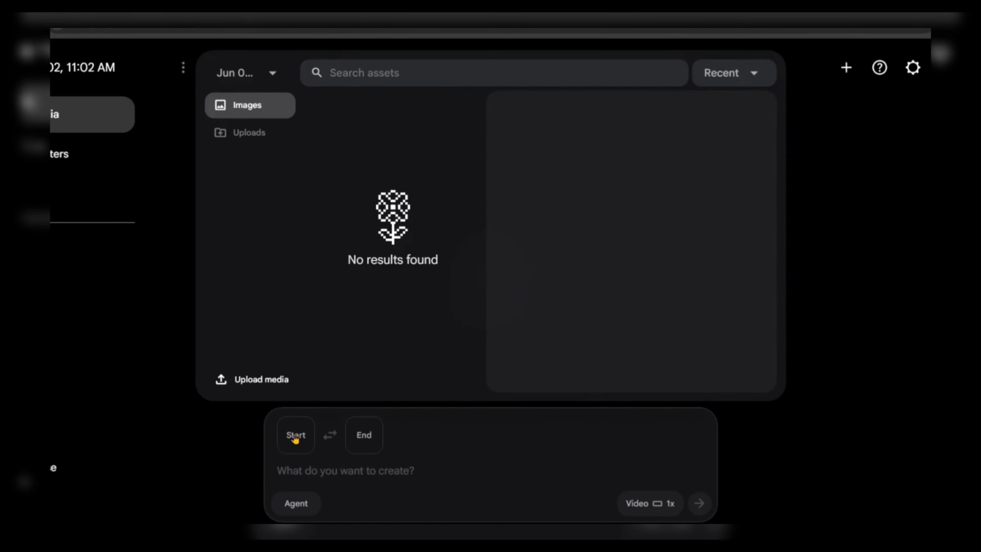
click(241, 382)
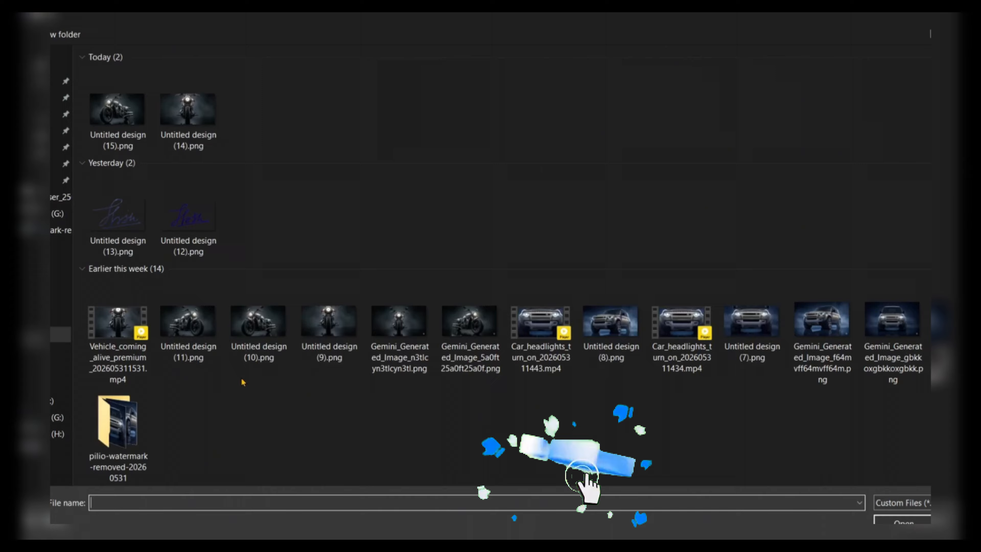
click(191, 116)
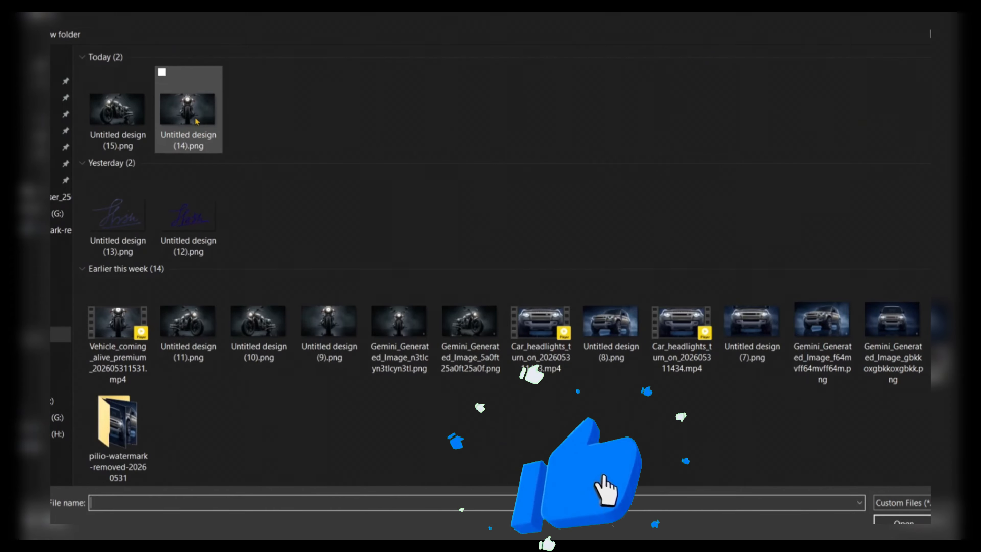
click(91, 74)
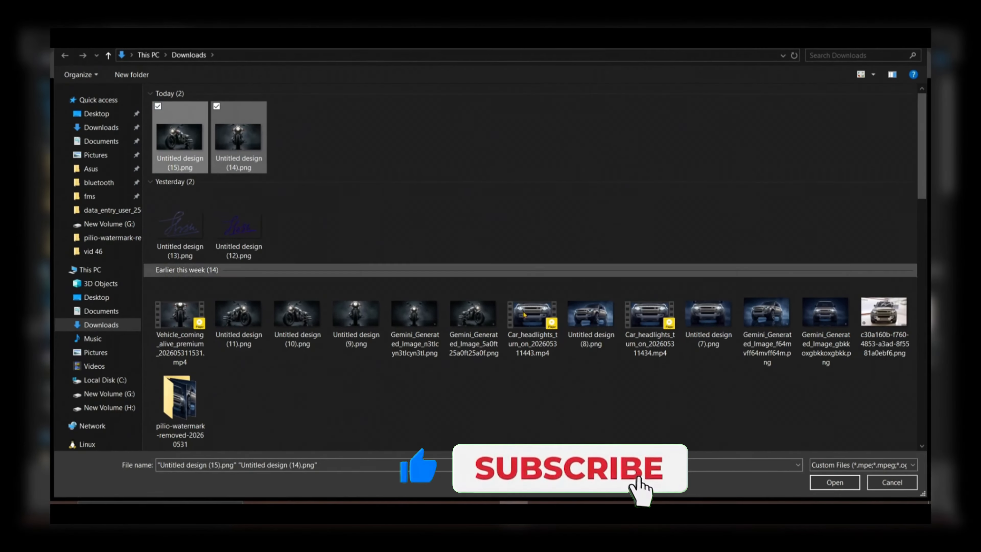
click(902, 520)
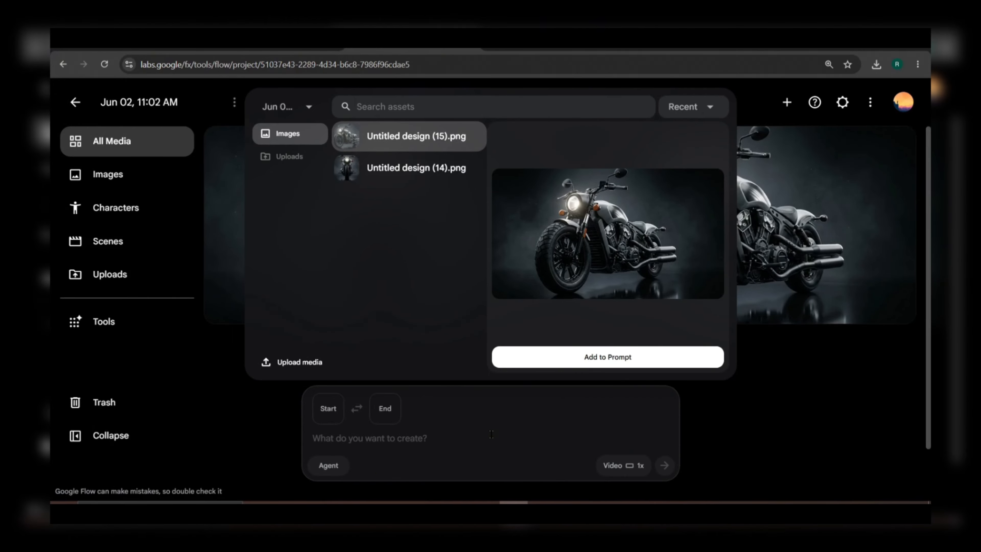
Use Untitled design (14).png as the video's start frame and Untitled design (15).png as its end frame.
click(391, 172)
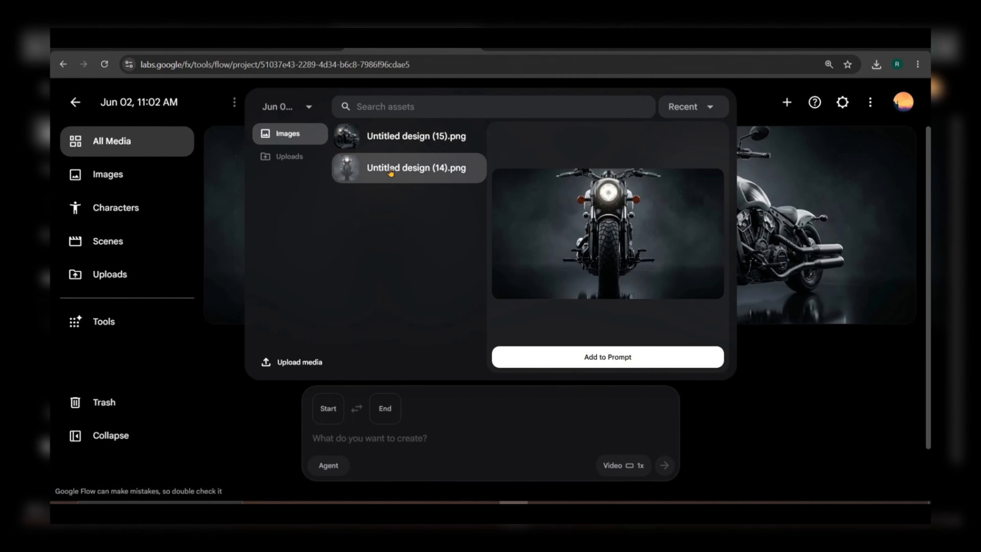
click(590, 364)
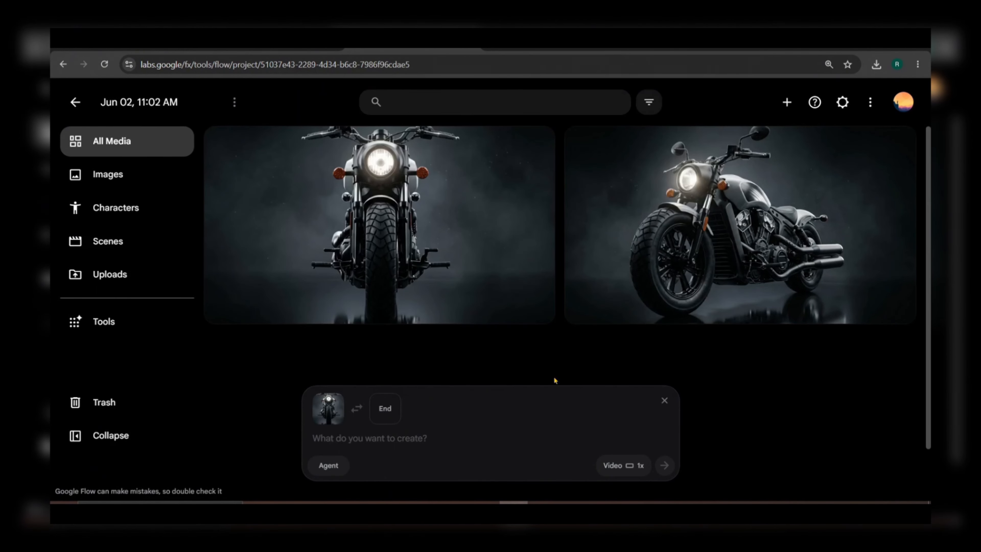
click(384, 409)
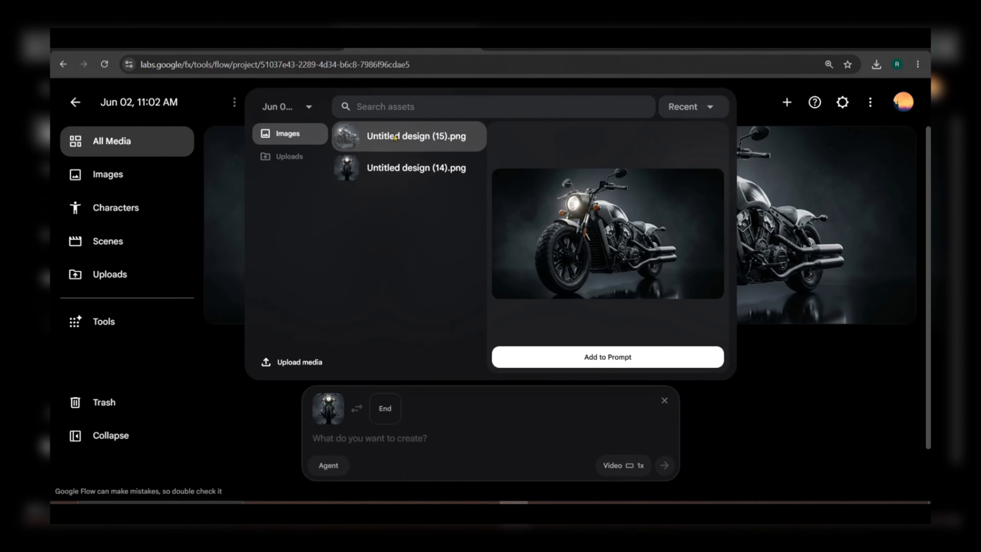
click(589, 364)
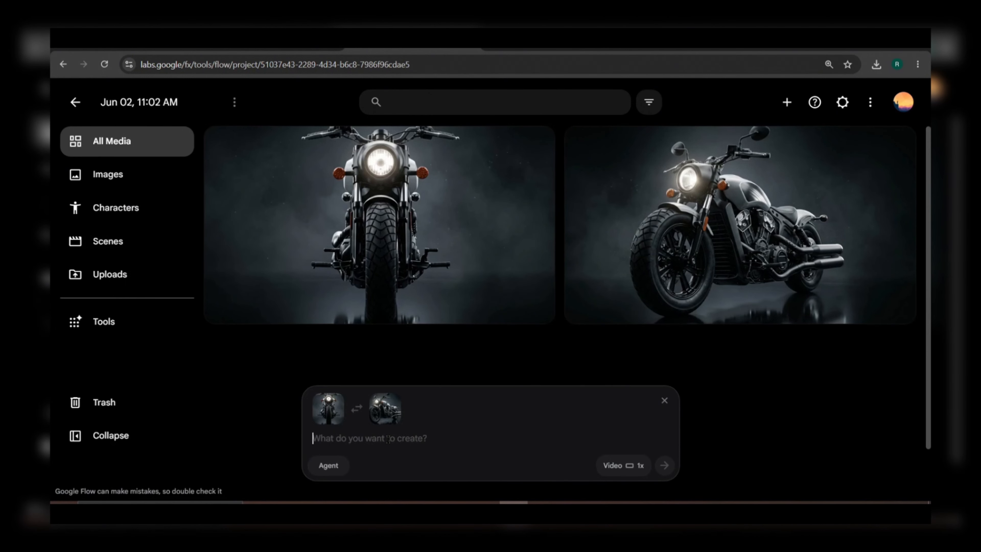
Paste the slow cinematic dolly-out prompt for the vehicle reveal into the prompt and review its full text.
key(ctrl+v)
scroll(485, 388, up, 3)
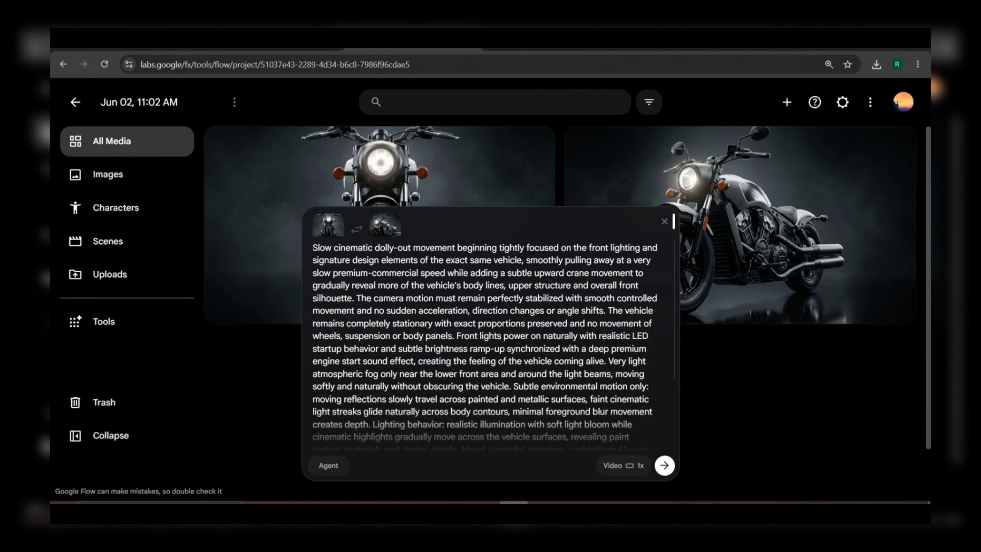
scroll(476, 386, down, 3)
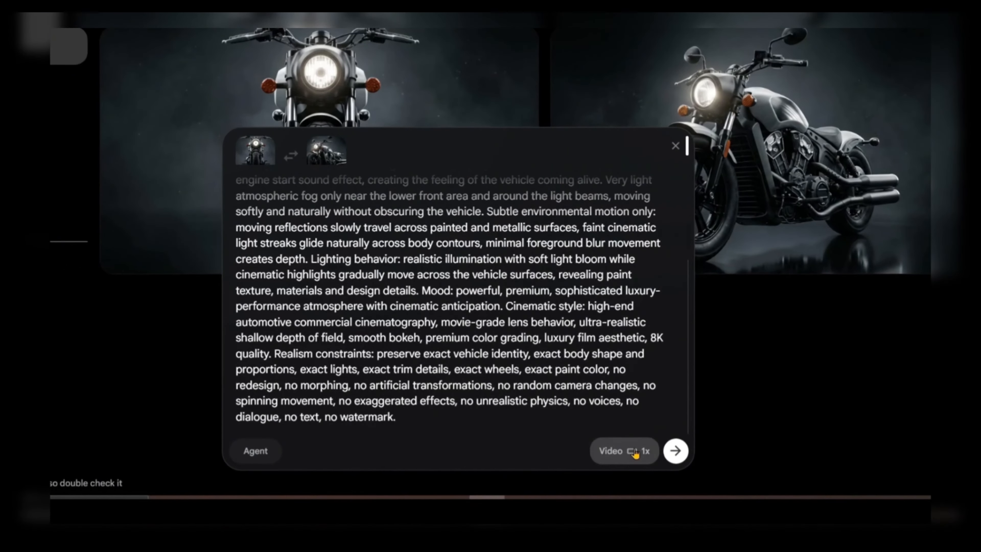
Check that the video settings use Frames, 16:9, 1x and Veo 3.1 - Lite, and generate the video.
click(630, 466)
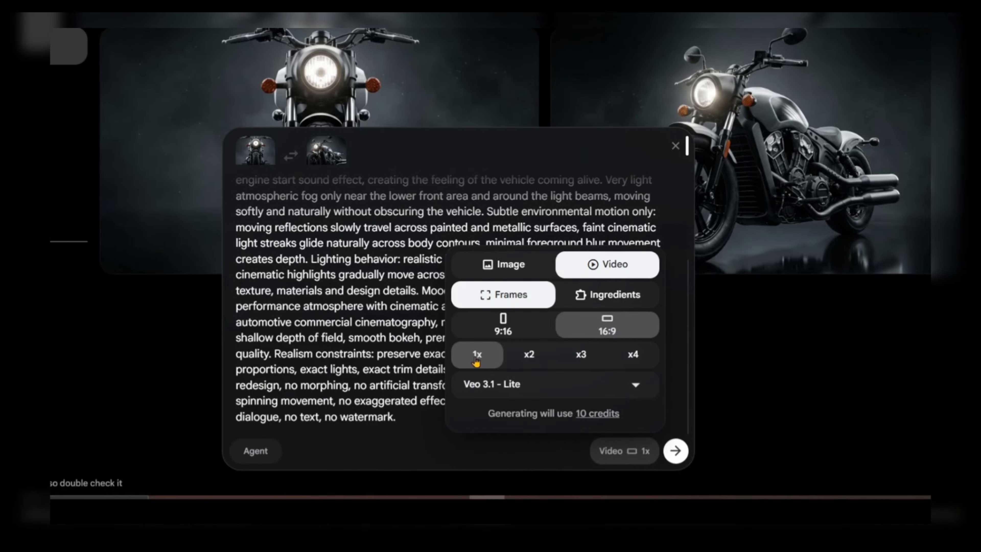
click(421, 447)
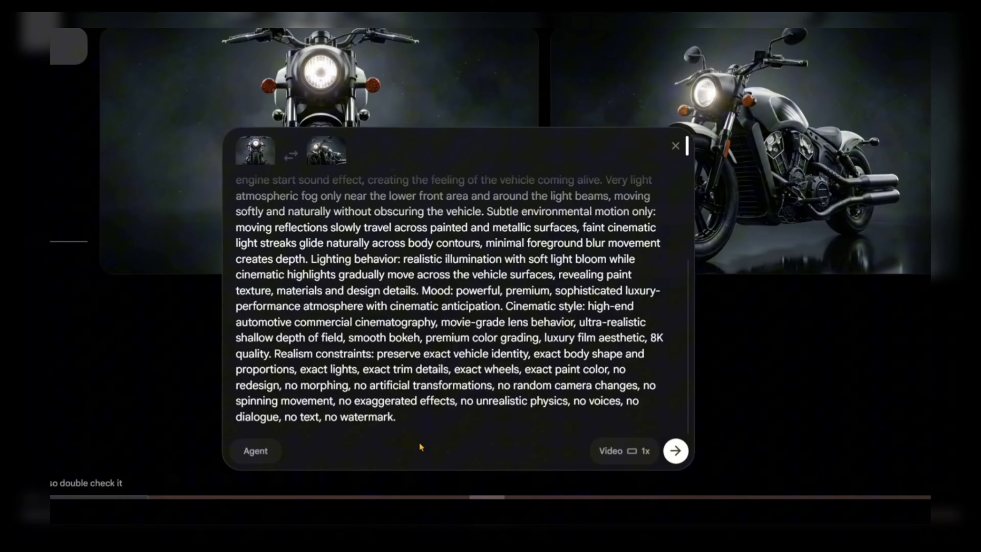
click(675, 452)
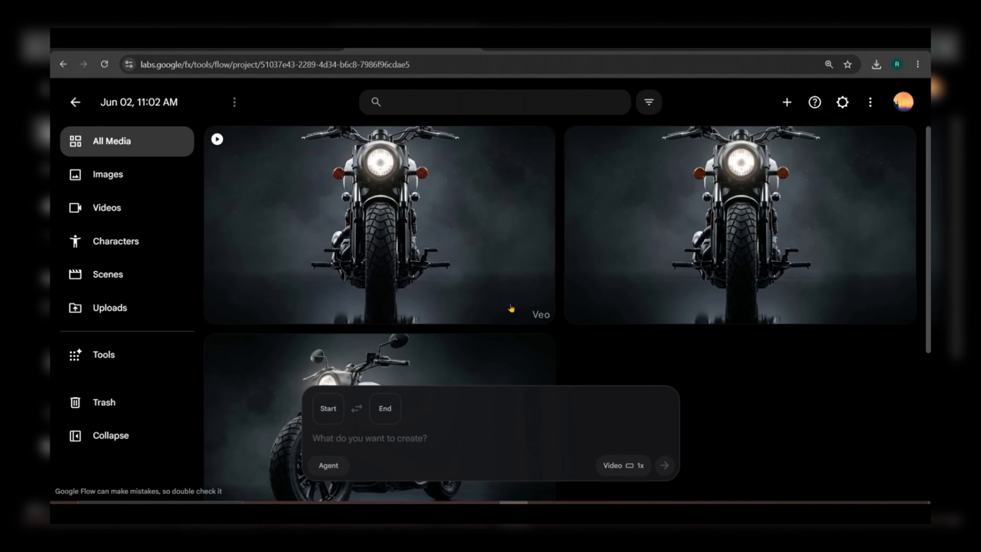
Open the generated motorcycle video and play it back.
click(438, 228)
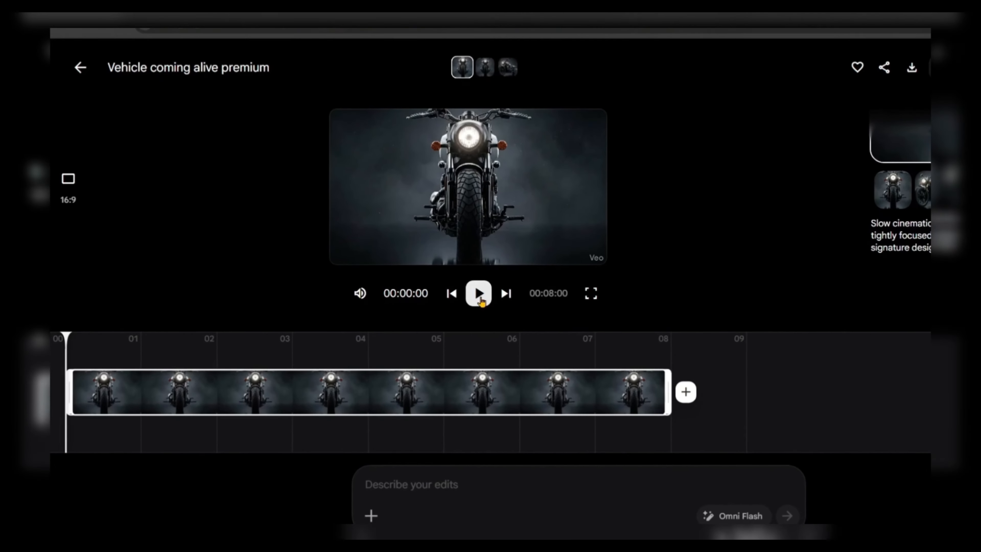
click(408, 295)
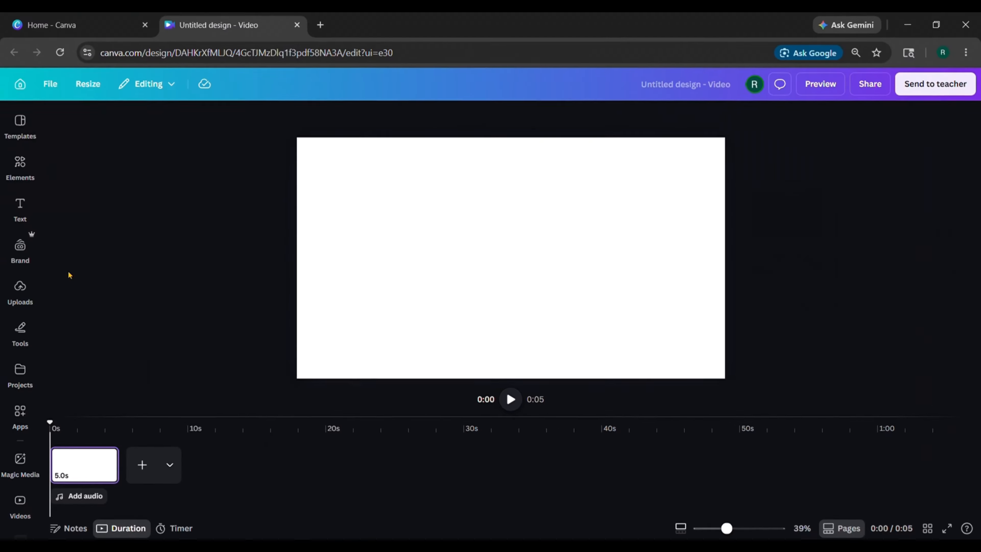
In the blank Canva video design, add the uploaded front-view clip of the blue Audi to the page.
click(21, 289)
click(109, 223)
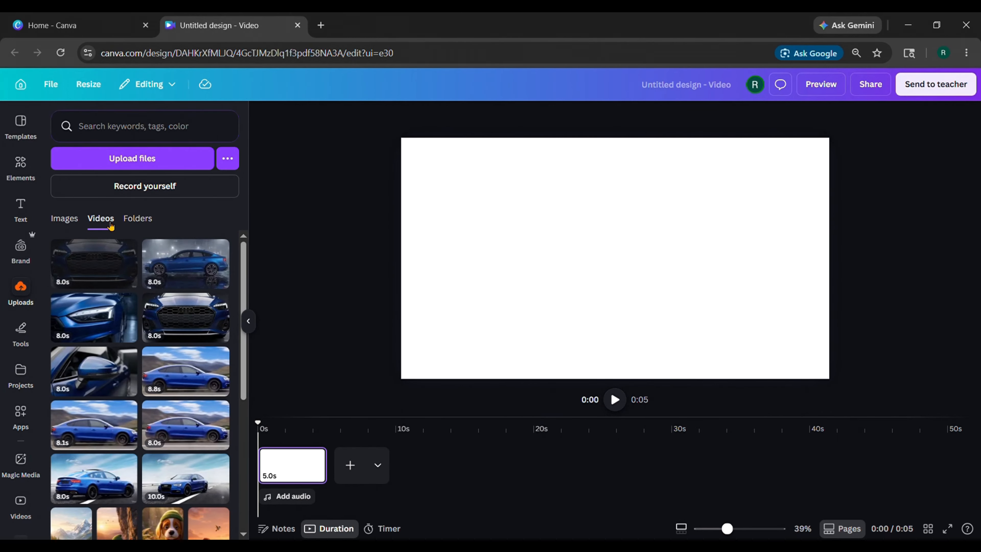
click(177, 321)
click(249, 321)
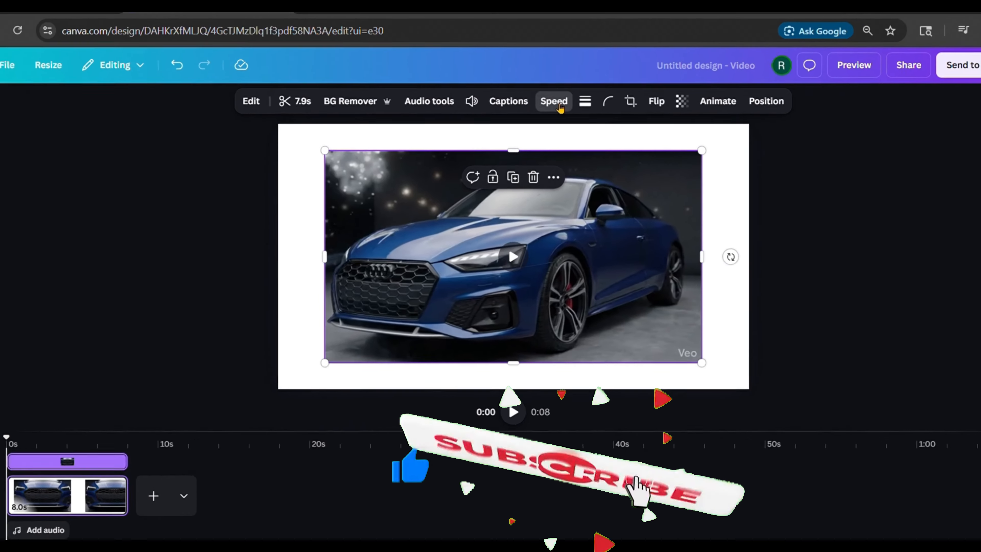
Set the Audi clip's playback speed to 0.8.
click(547, 117)
drag(524, 162, 512, 164)
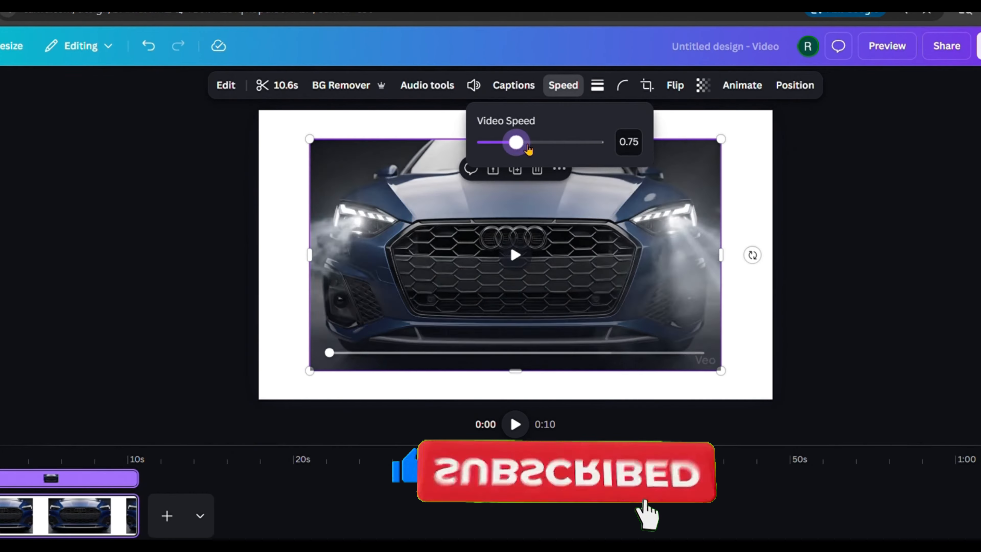
click(628, 142)
text(0.8)
key(Return)
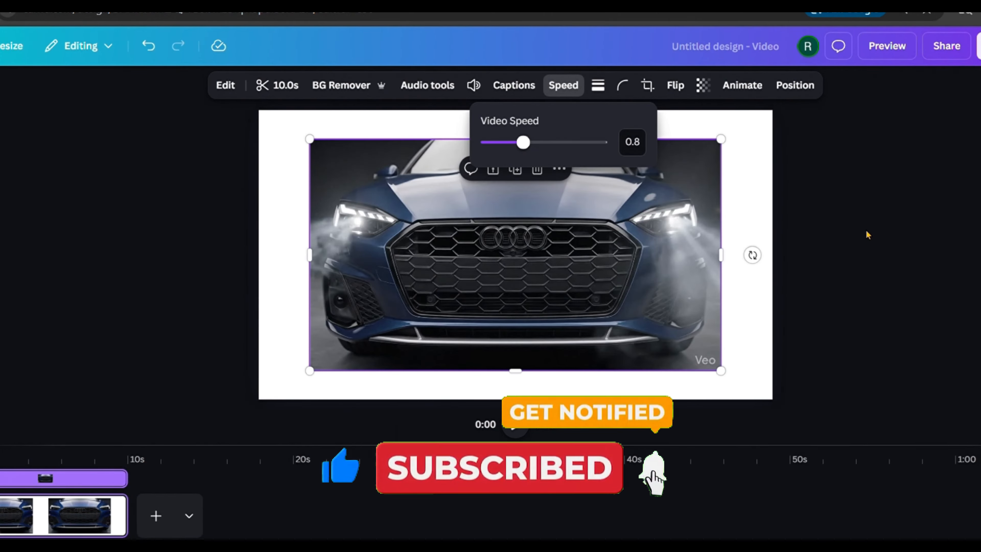
click(868, 235)
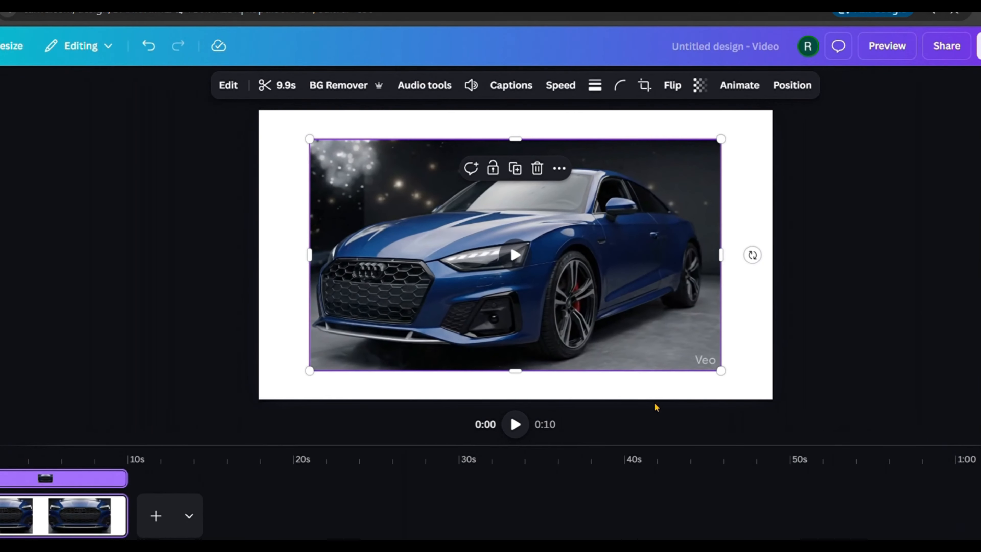
Crop the Audi clip's lower edge slightly, enlarge it to cover the whole page and centre it horizontally.
drag(525, 379, 528, 377)
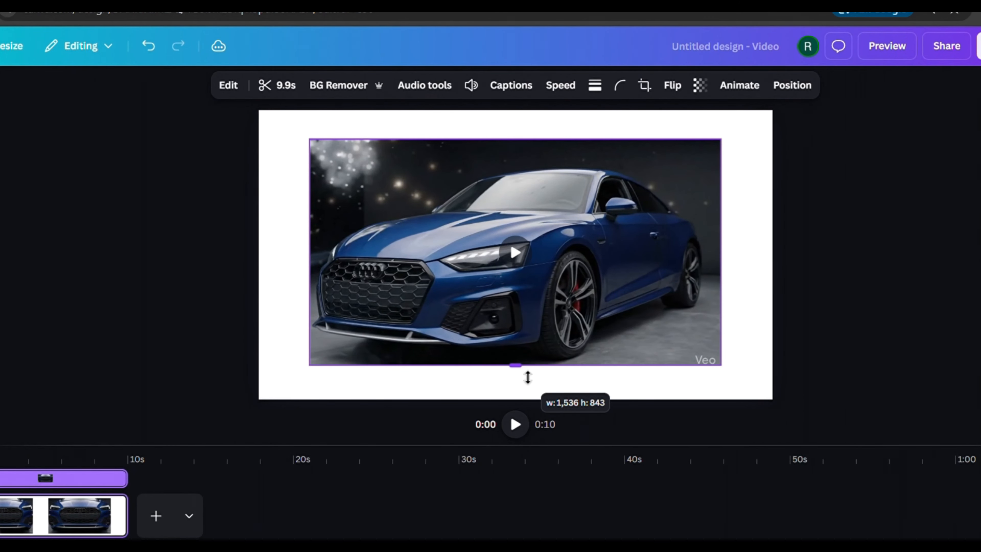
drag(309, 138, 258, 112)
drag(728, 367, 812, 412)
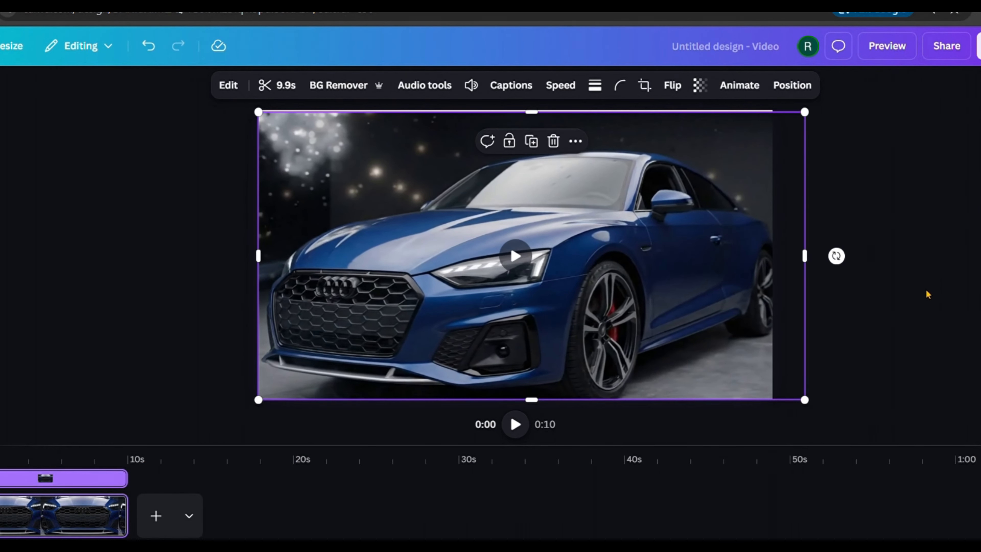
drag(269, 118, 264, 116)
click(597, 296)
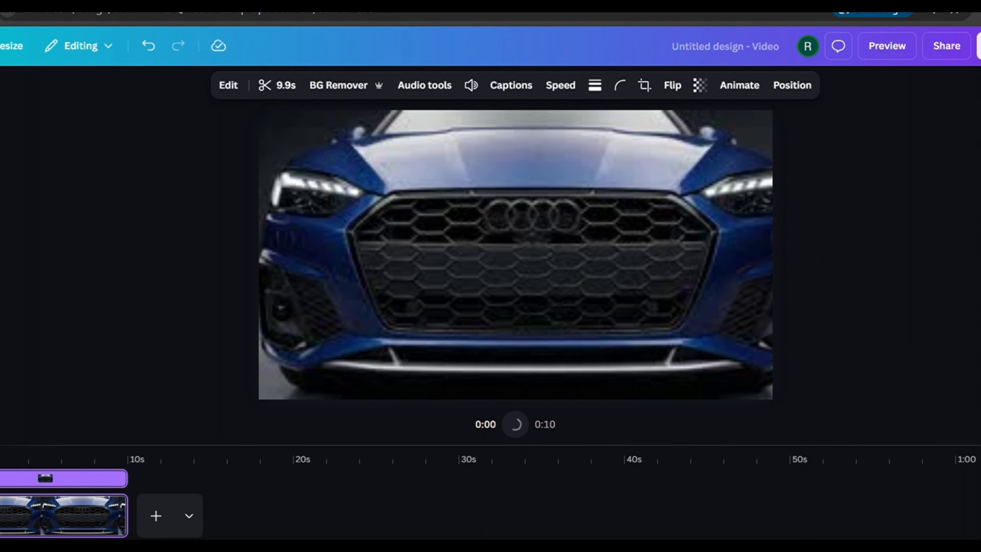
click(599, 298)
drag(637, 303, 628, 303)
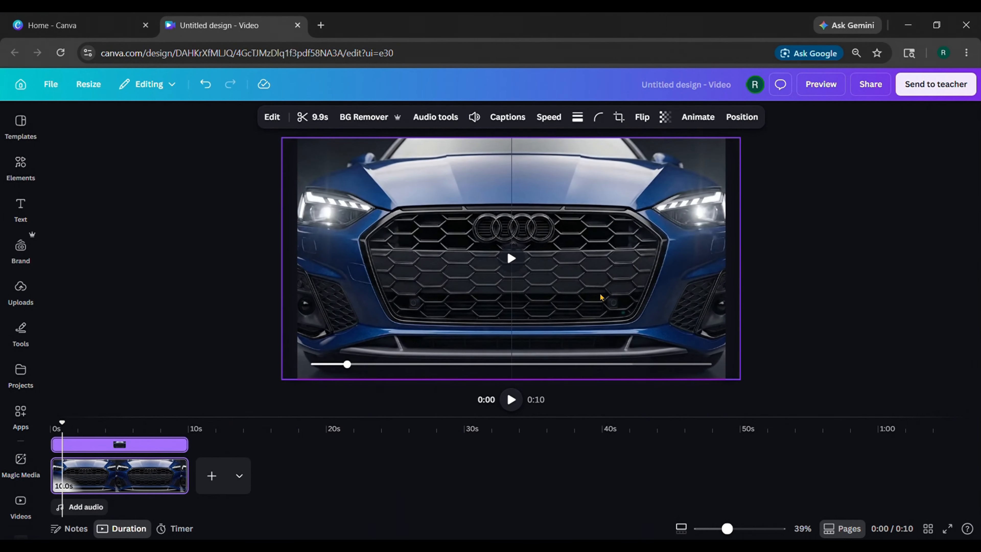
Duplicate the Audi clip, aligned exactly over the original, and remove the background from the copy.
click(599, 297)
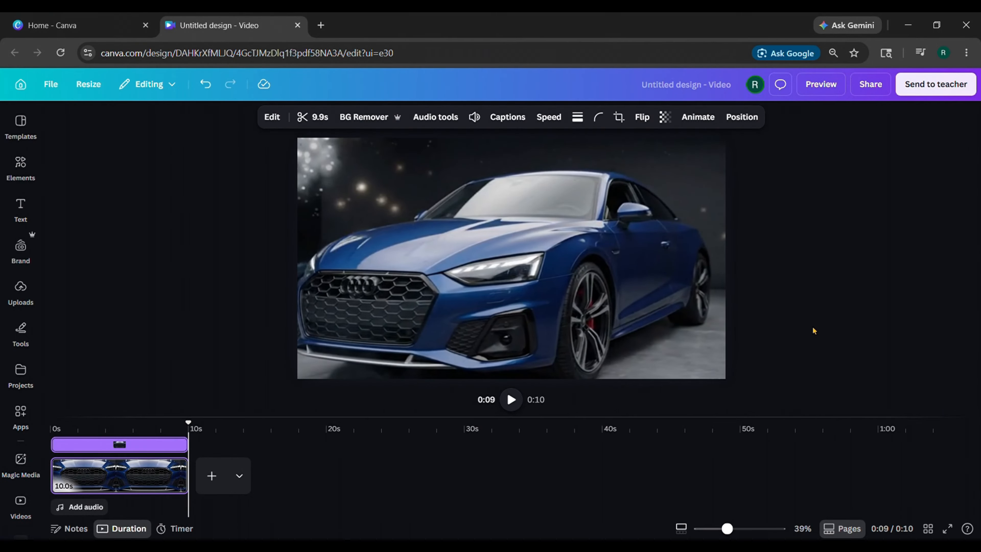
click(449, 246)
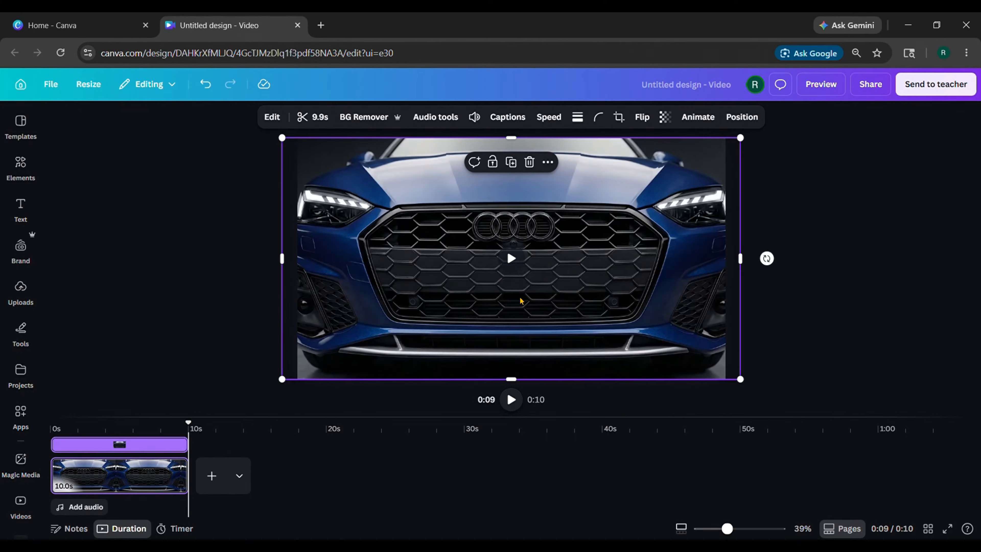
click(517, 165)
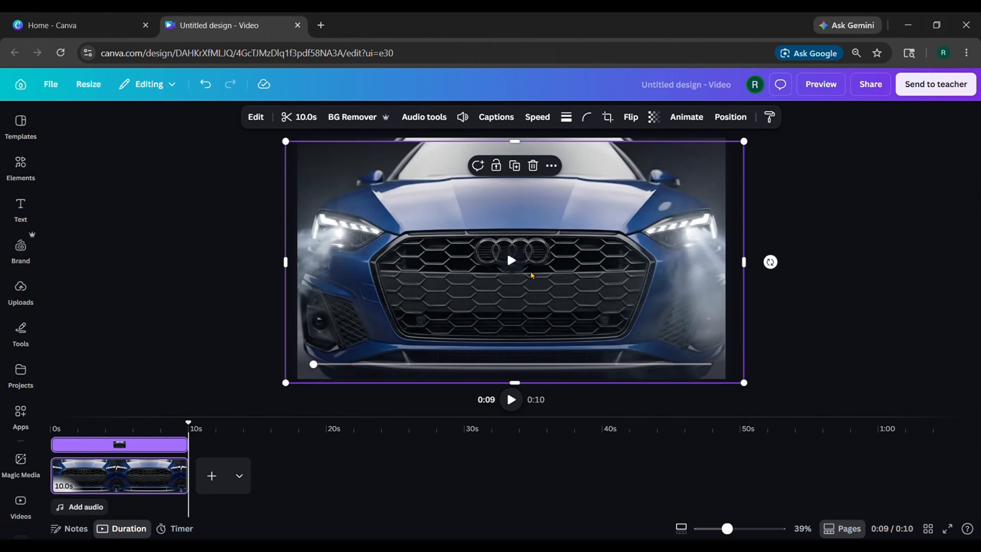
drag(531, 273, 537, 272)
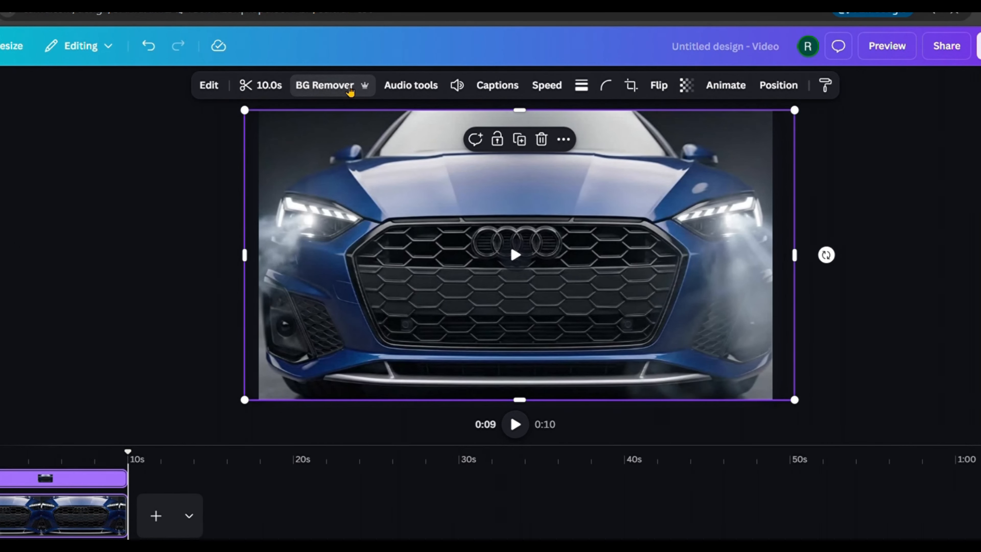
click(350, 88)
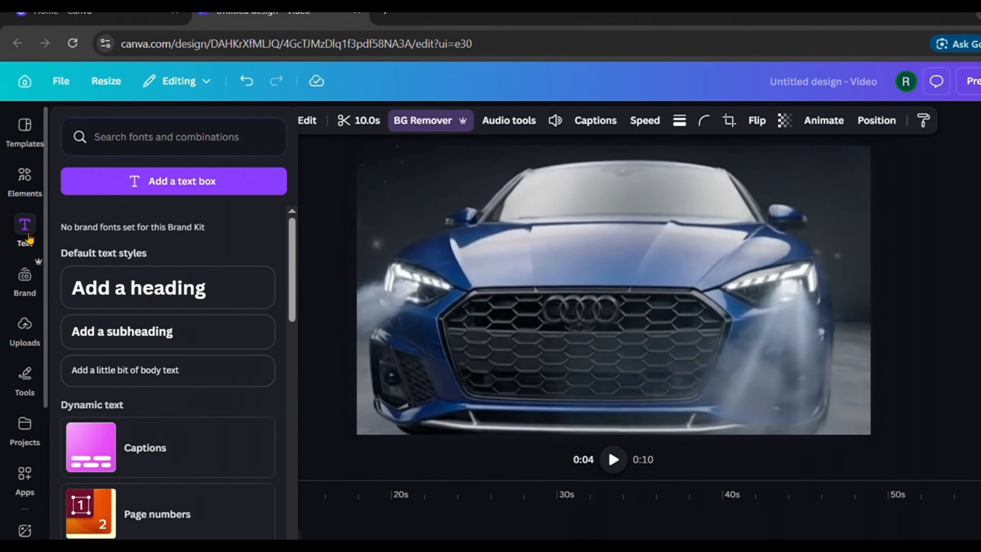
Find the TypeCraft app among the Canva apps and open it.
click(28, 237)
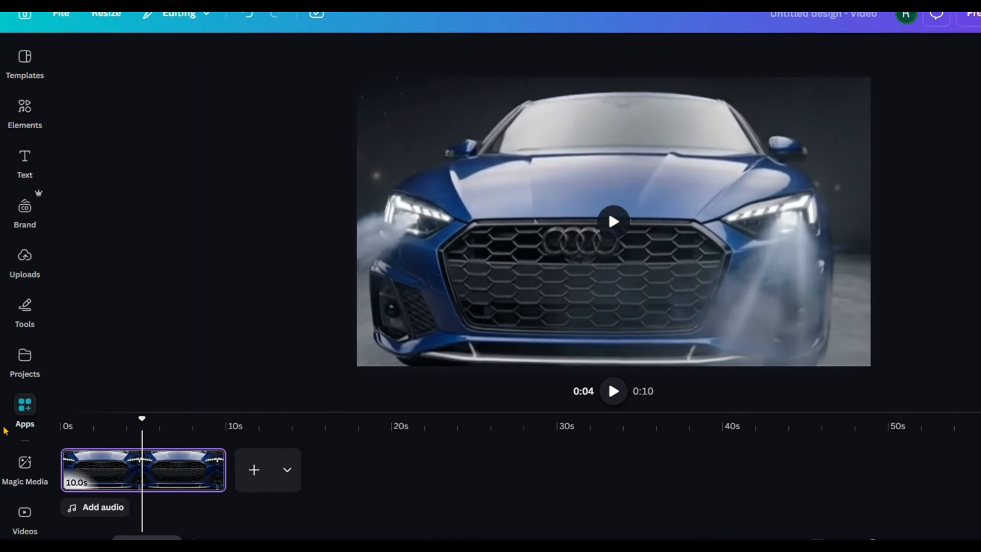
click(25, 478)
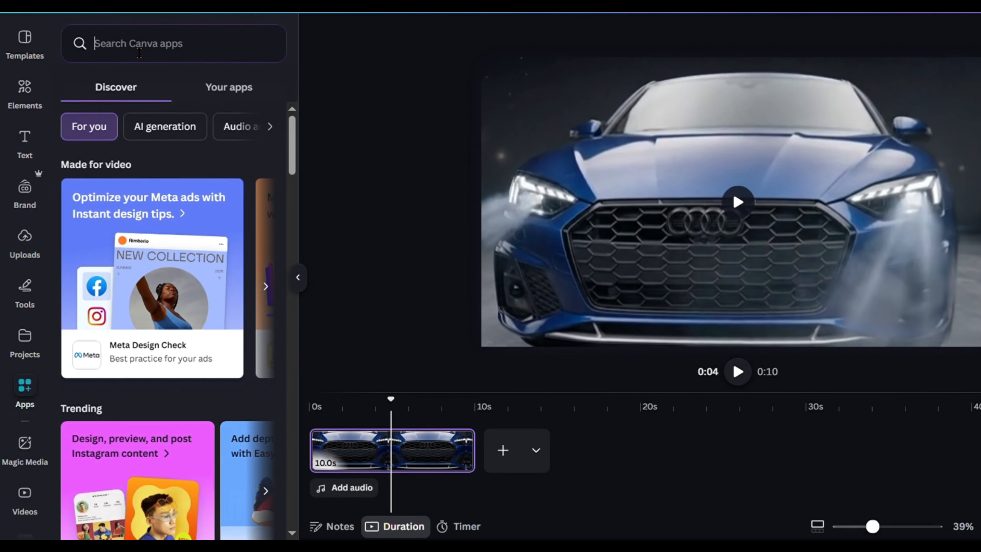
click(166, 49)
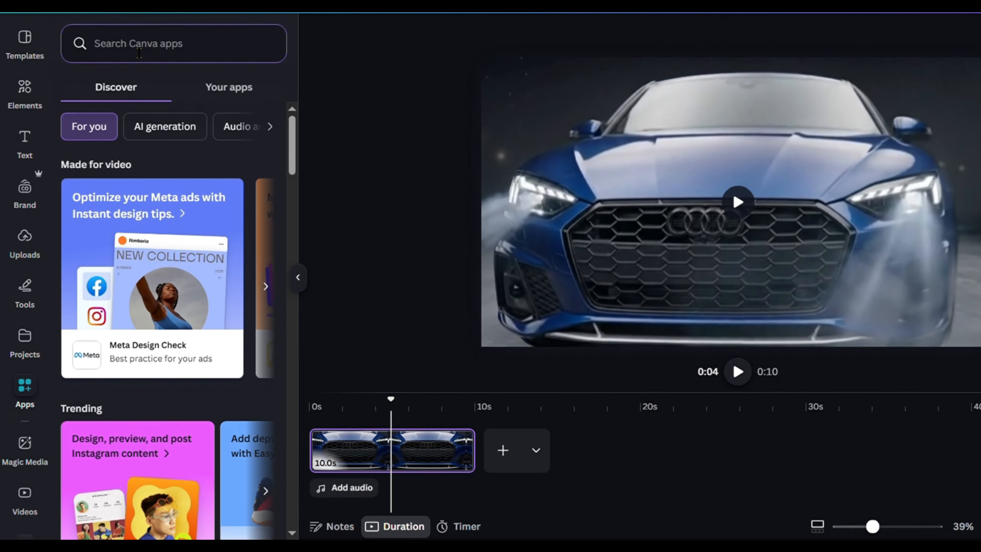
text(type)
key(Down)
key(Down)
key(Return)
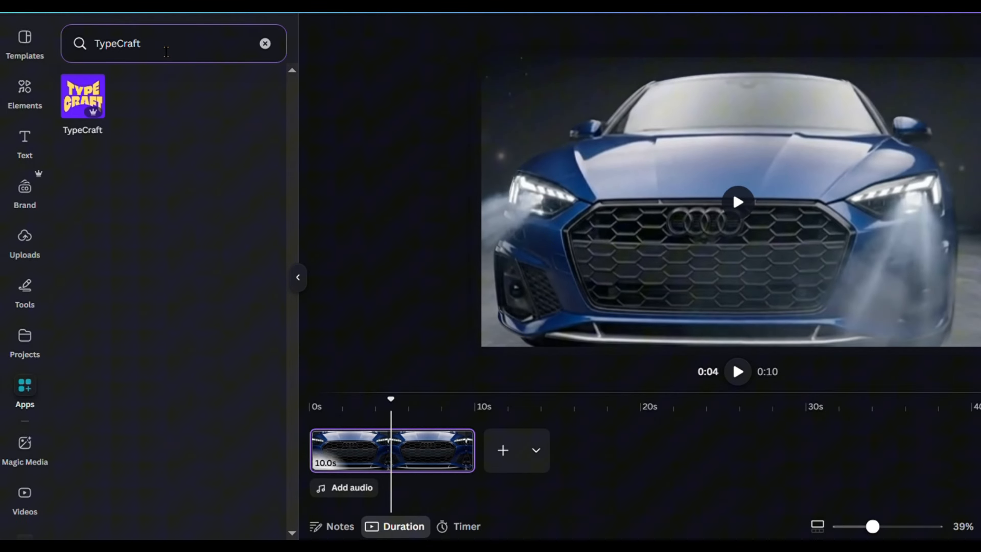
click(85, 100)
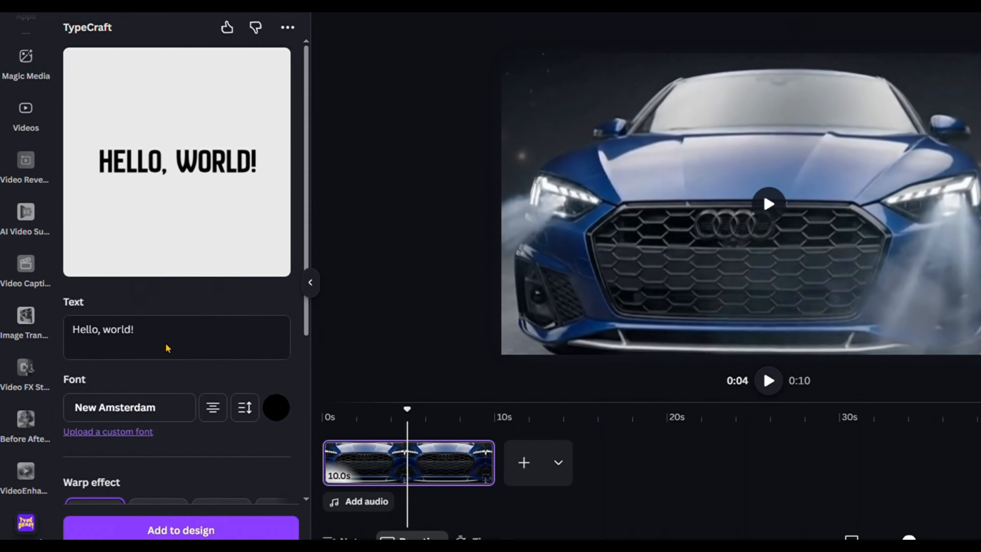
Set the TypeCraft text to AUDI in the Accelerator font and colour it white.
click(154, 337)
key(ctrl+a)
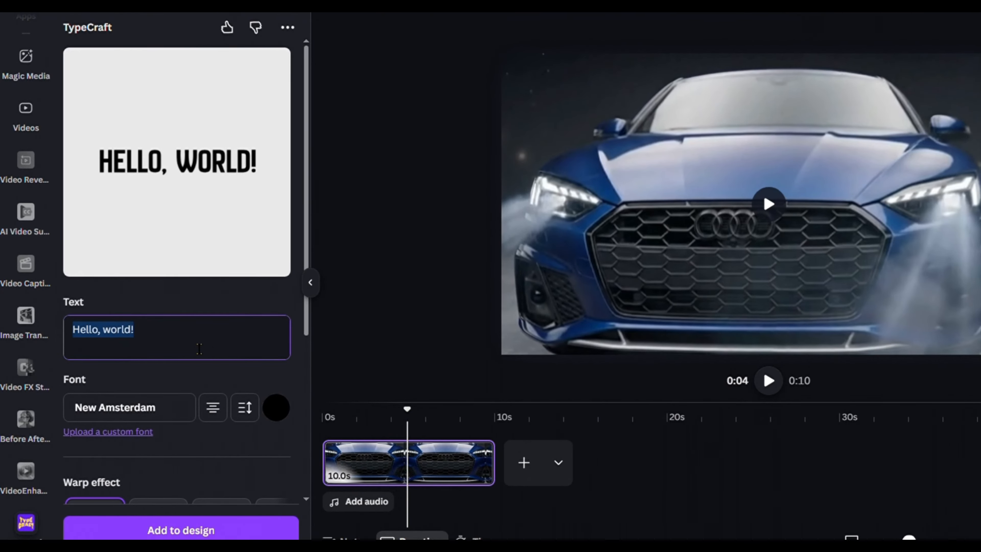
text(AUDI)
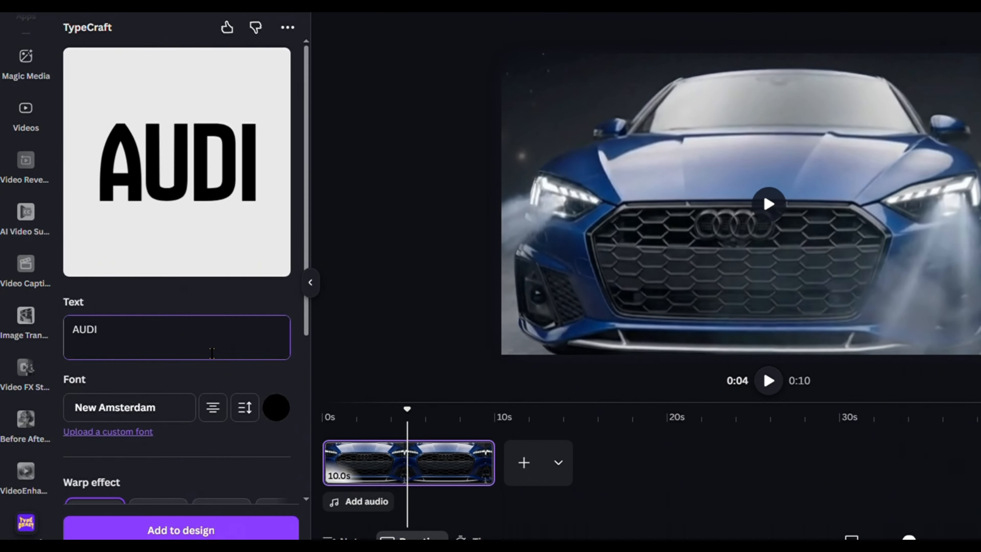
click(178, 406)
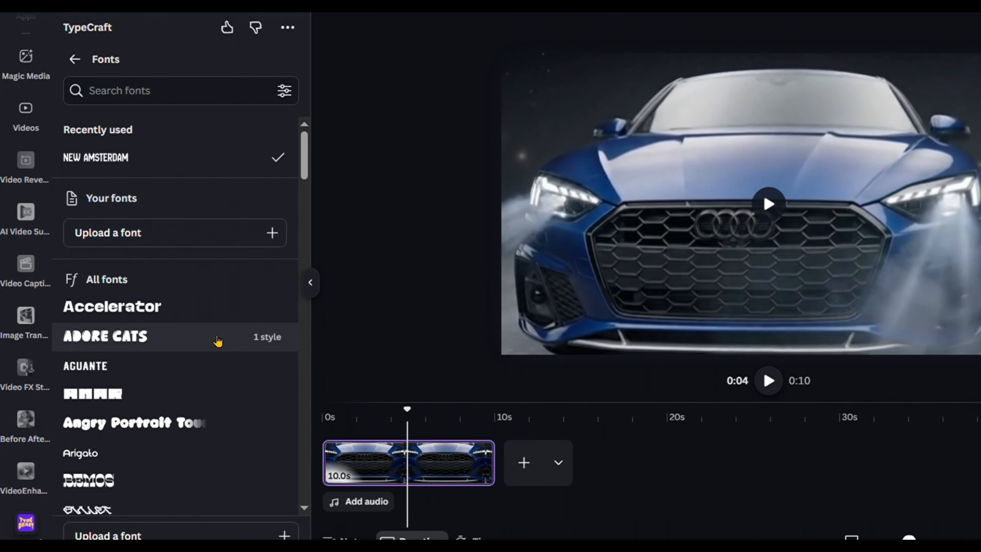
scroll(217, 342, down, 2)
scroll(216, 333, up, 2)
click(163, 305)
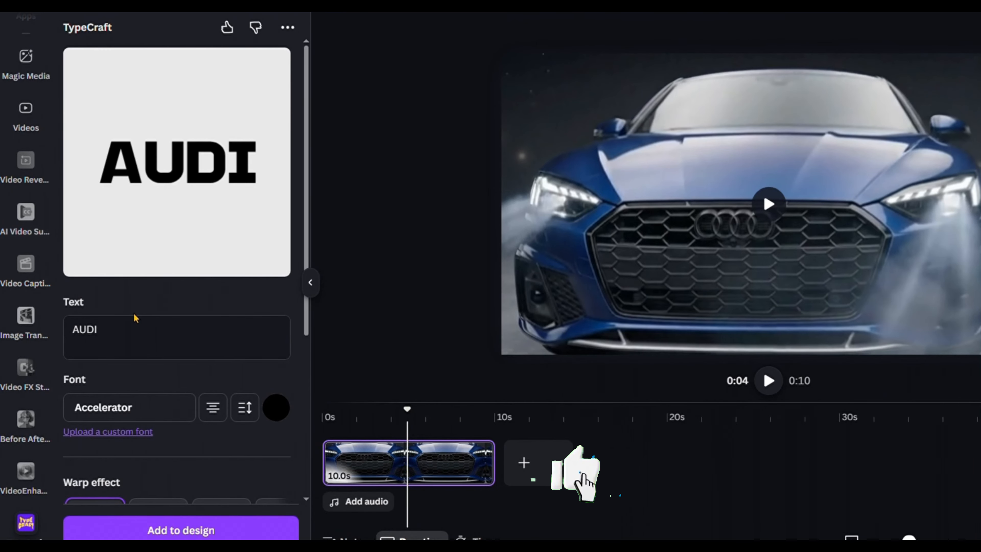
click(274, 407)
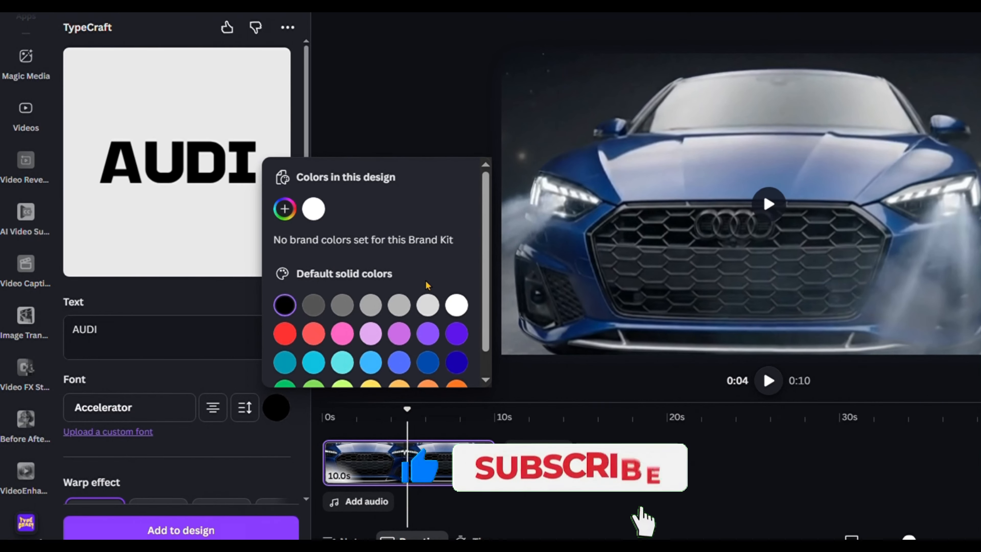
click(313, 208)
click(182, 300)
Start a custom Distort warp for the AUDI text, mirrored across the horizontal axis.
scroll(189, 300, down, 4)
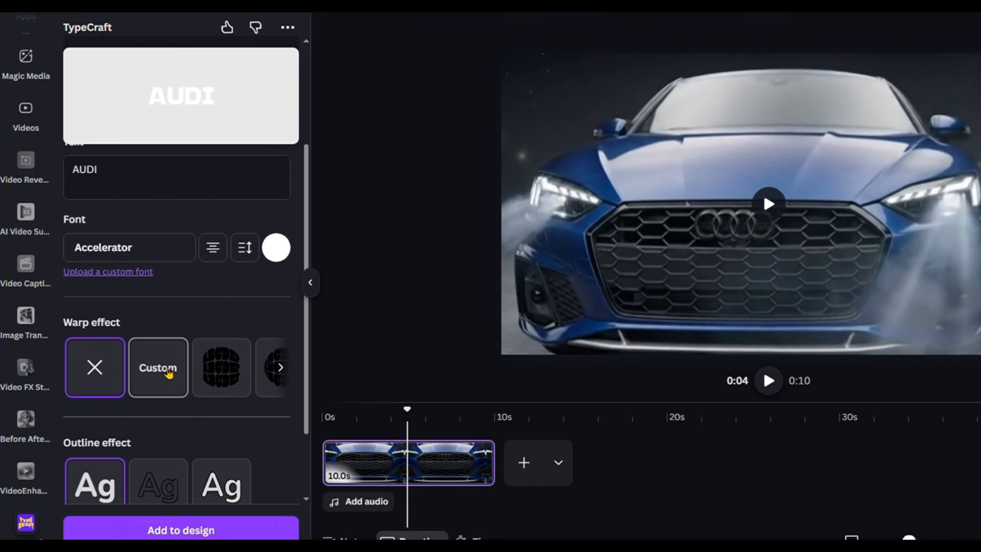
click(168, 370)
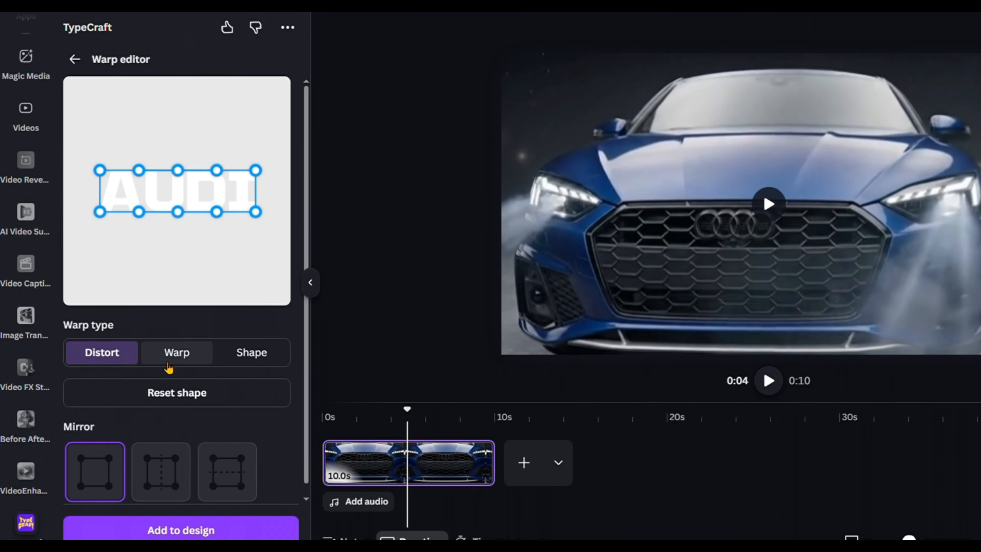
scroll(164, 367, down, 1)
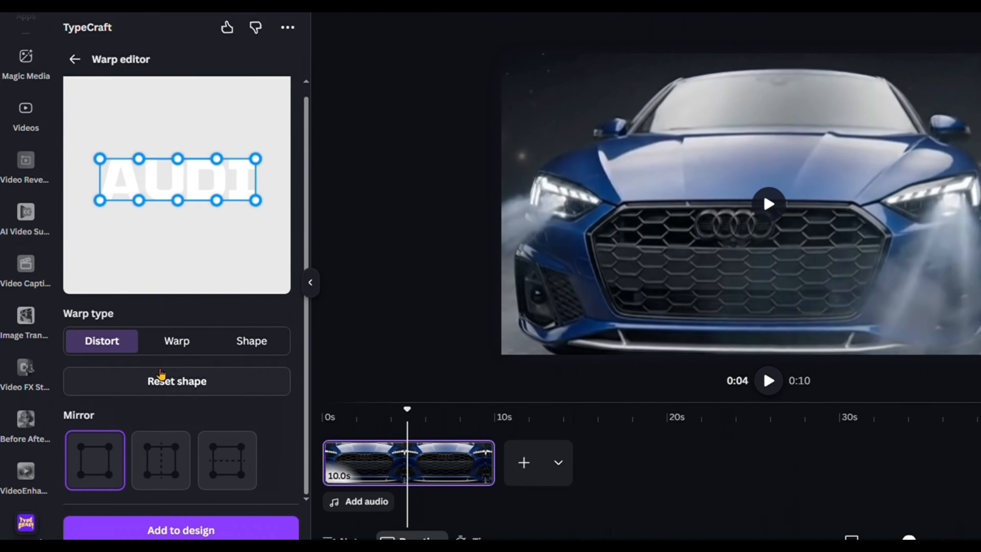
click(234, 468)
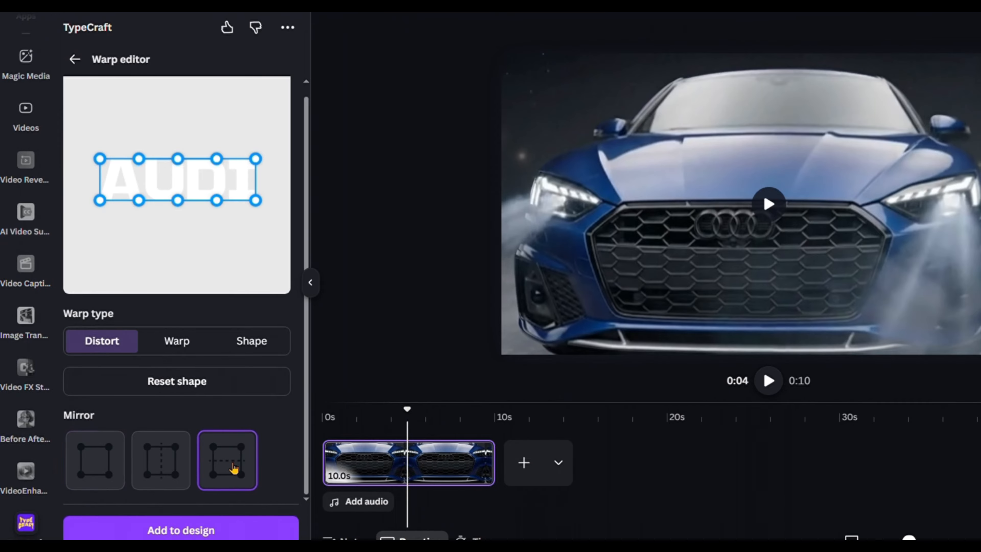
scroll(226, 258, up, 1)
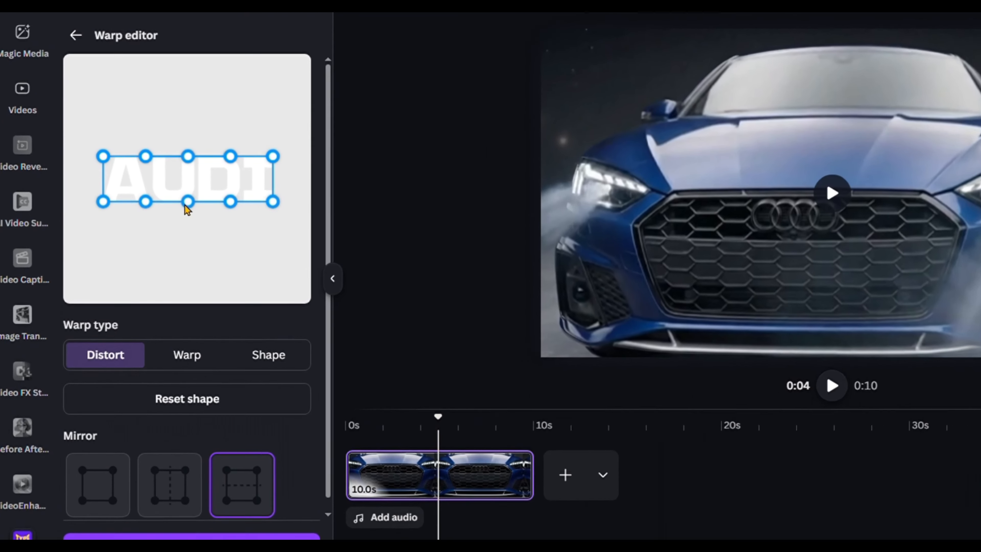
Distort the AUDI outline so the lettering is tallest at the A and tapers evenly towards the I.
drag(178, 212, 176, 224)
drag(100, 170, 107, 129)
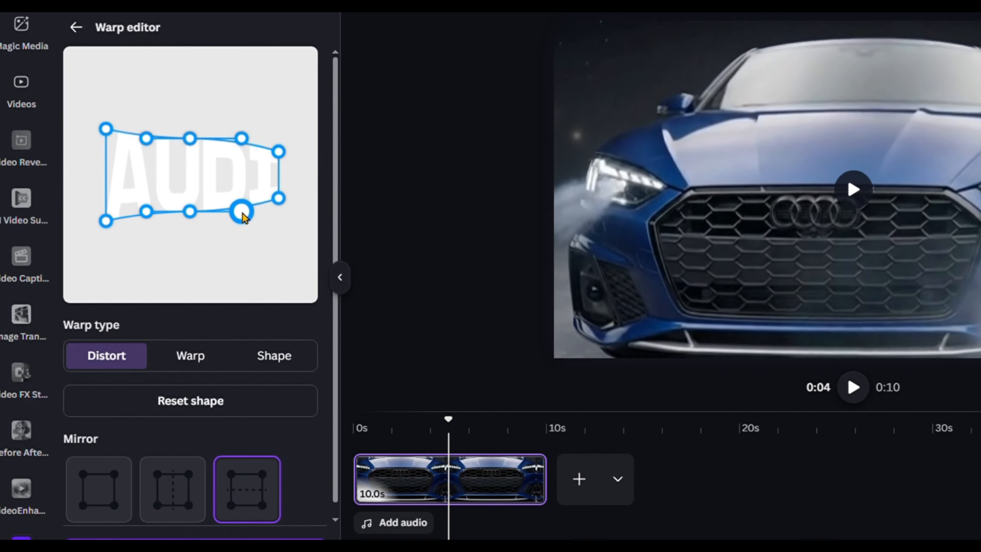
drag(242, 212, 245, 207)
mouse_move(190, 139)
mouse_down()
mouse_move(149, 141)
mouse_move(99, 126)
mouse_move(193, 141)
mouse_up()
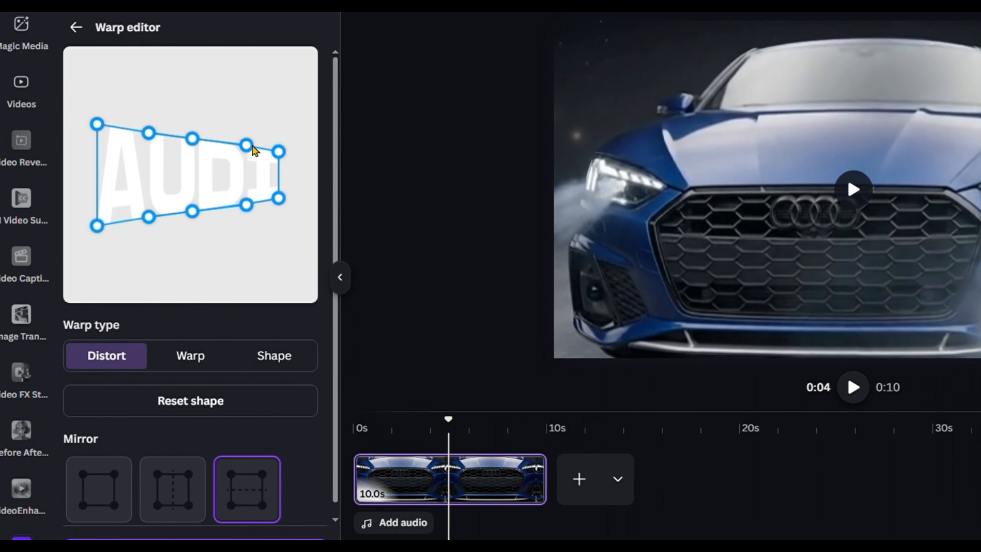
drag(279, 154, 282, 151)
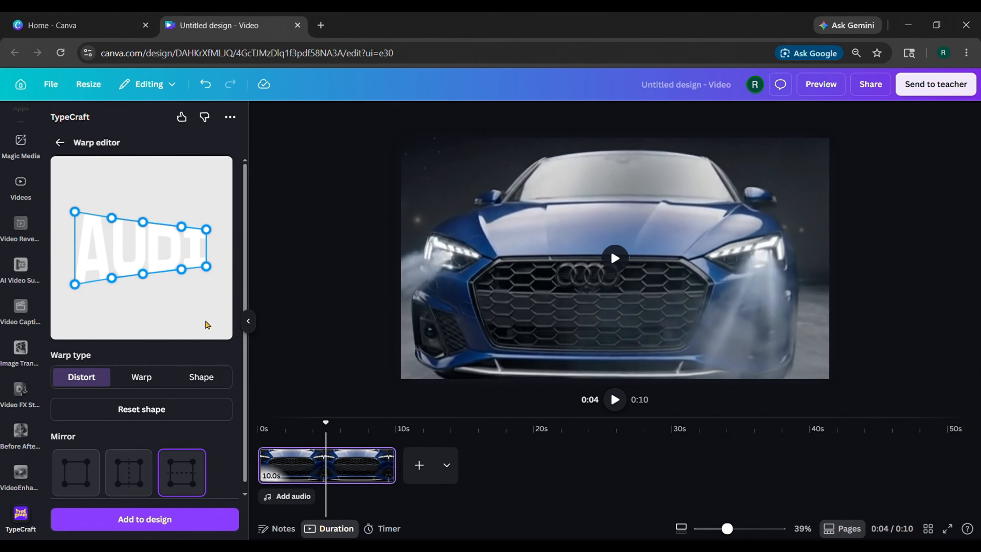
Add the warped AUDI text to the design and move it over the upper-left part of the car's windscreen and bonnet.
click(162, 520)
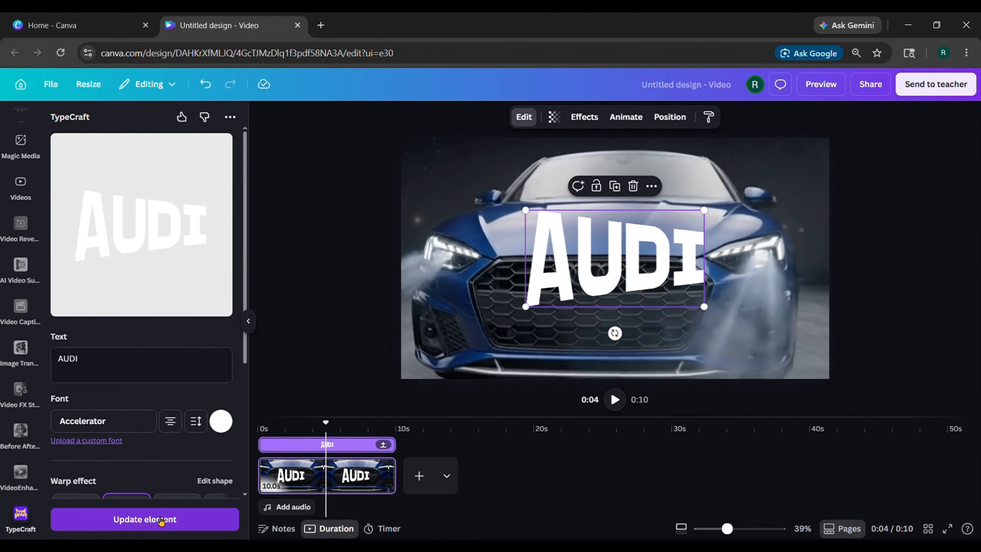
click(553, 274)
drag(553, 274, 489, 217)
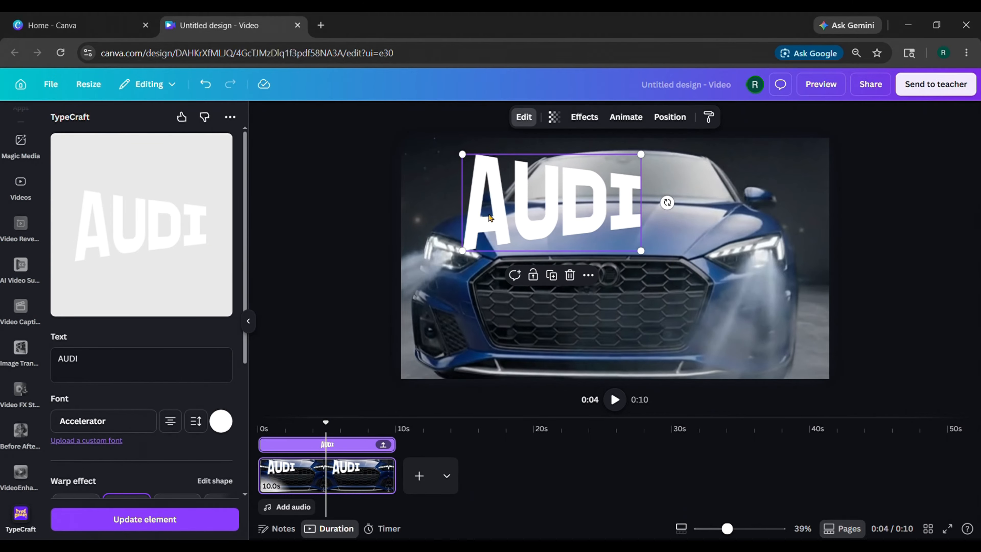
Create a second TypeCraft text reading A5 in the Accelerator font and colour it white.
click(319, 261)
click(65, 371)
key(ctrl+a)
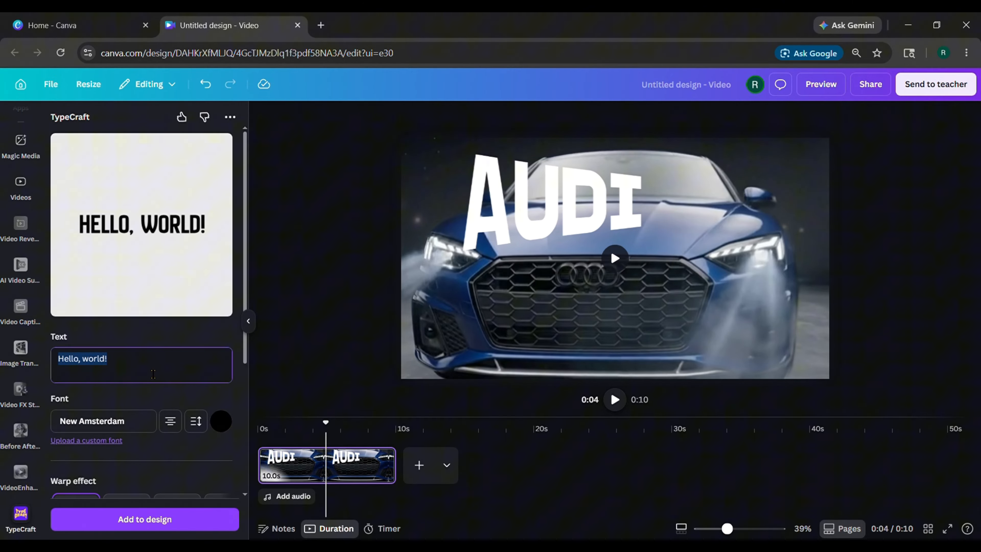
text(A5)
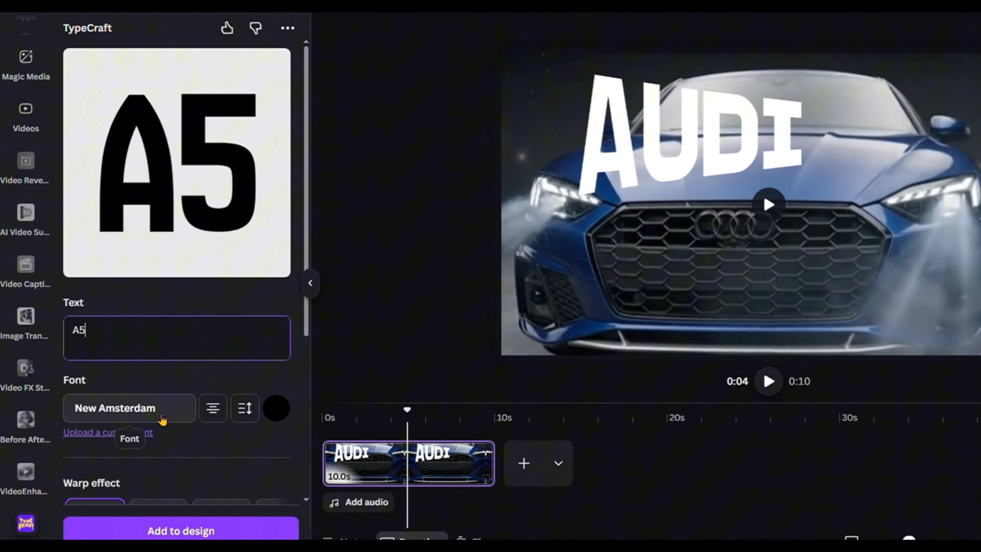
click(123, 421)
click(143, 186)
scroll(174, 271, down, 2)
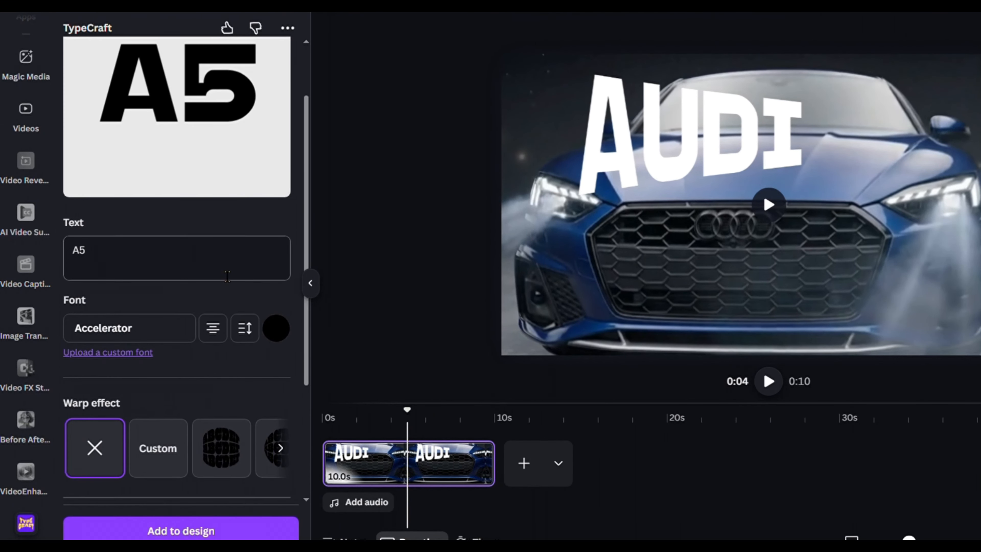
click(276, 328)
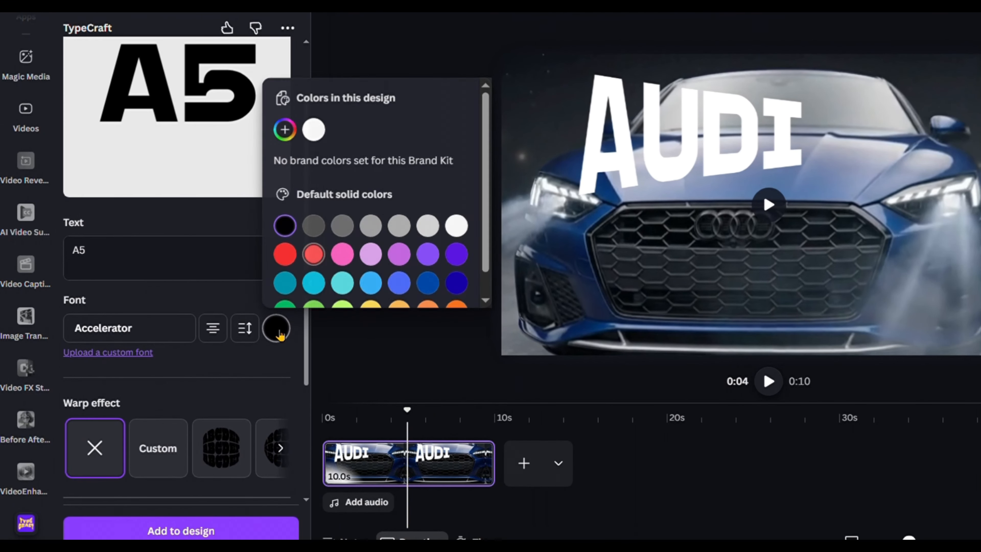
click(314, 131)
click(184, 222)
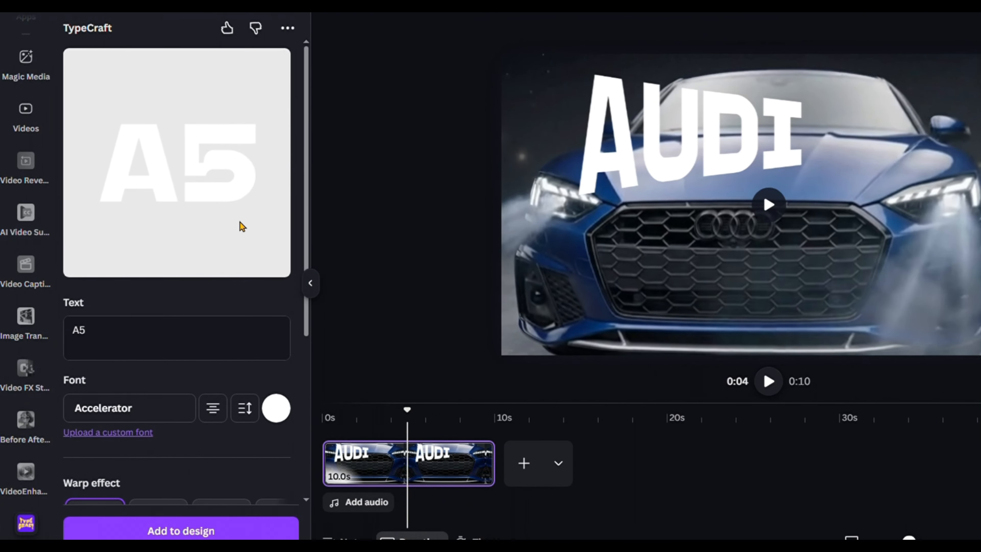
Apply the preset warp effect that tapers the A5 text from a tall start to a narrow end.
scroll(239, 224, down, 4)
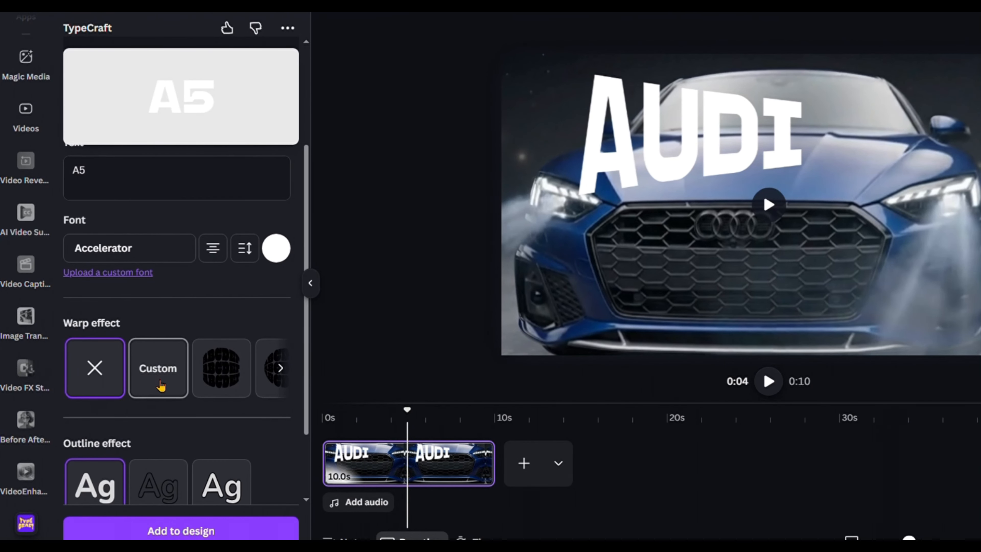
click(281, 369)
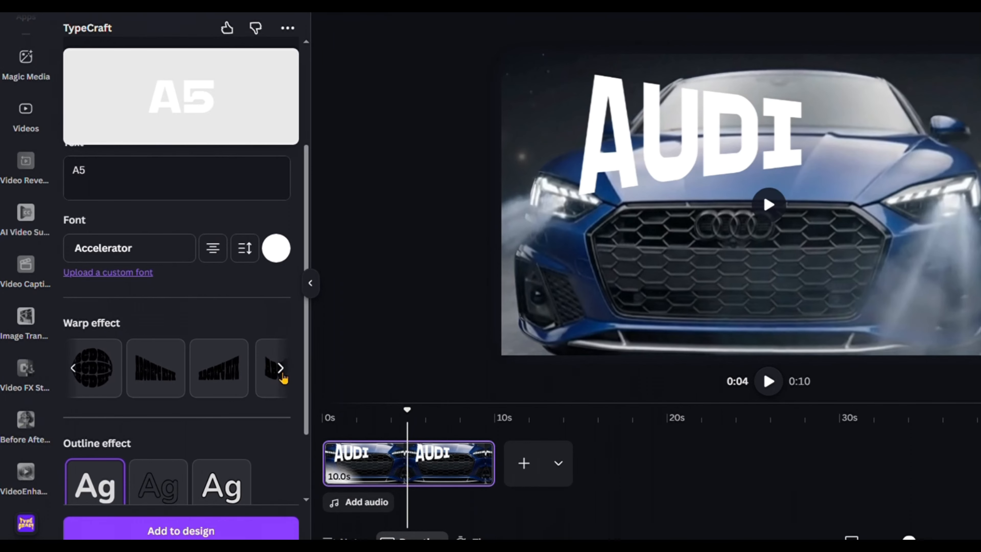
click(280, 369)
click(281, 369)
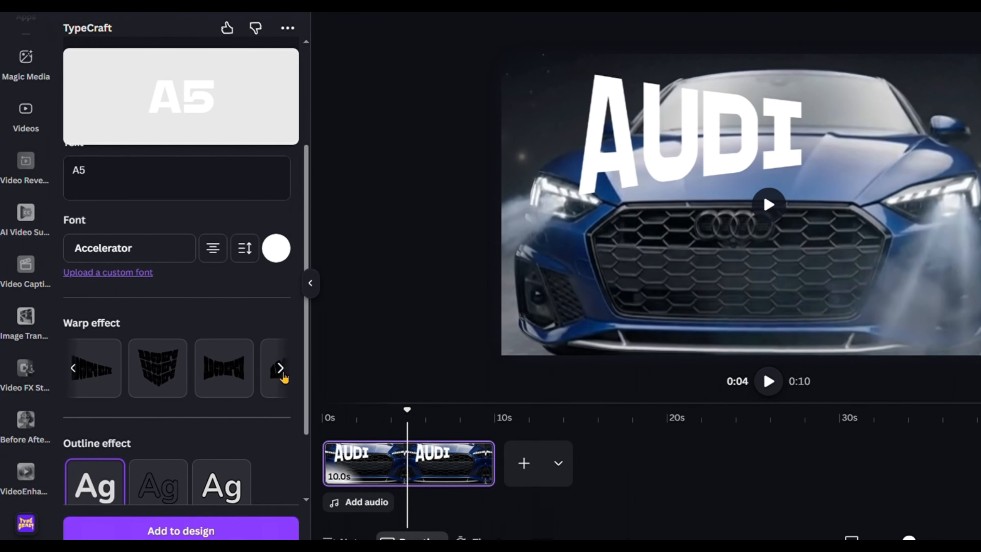
click(94, 374)
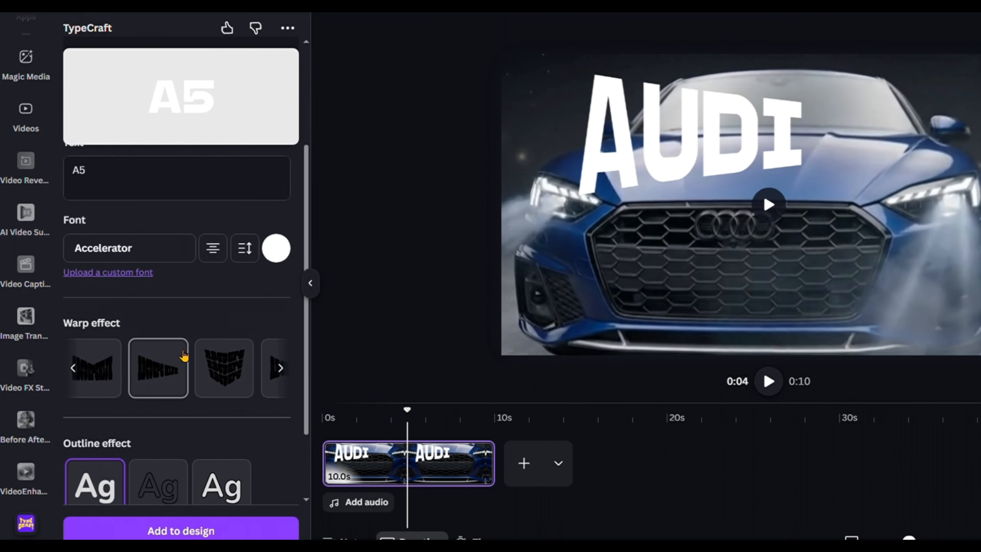
click(164, 381)
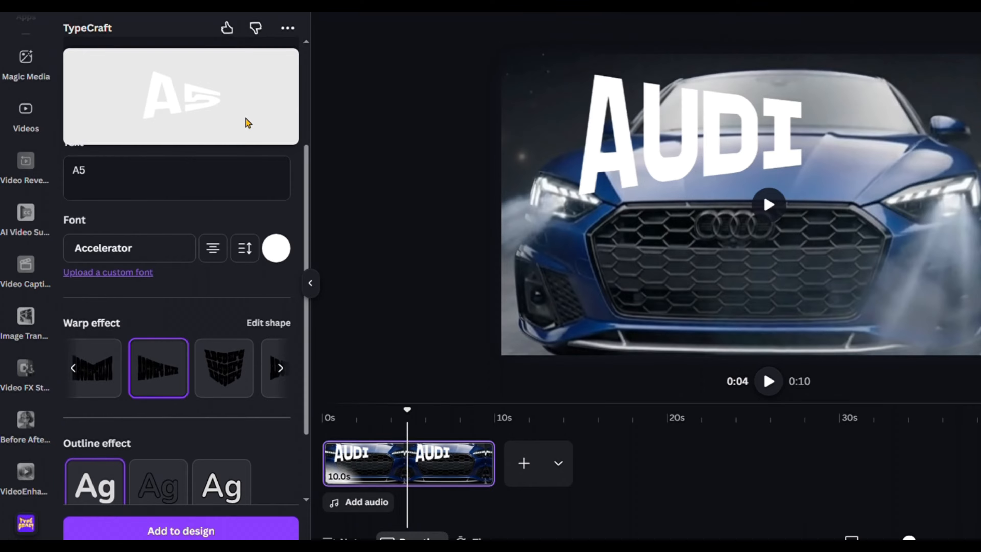
Distort the A5 outline with mirroring between its upper and lower edges, giving the 5 a taller end and a gentler taper.
click(279, 324)
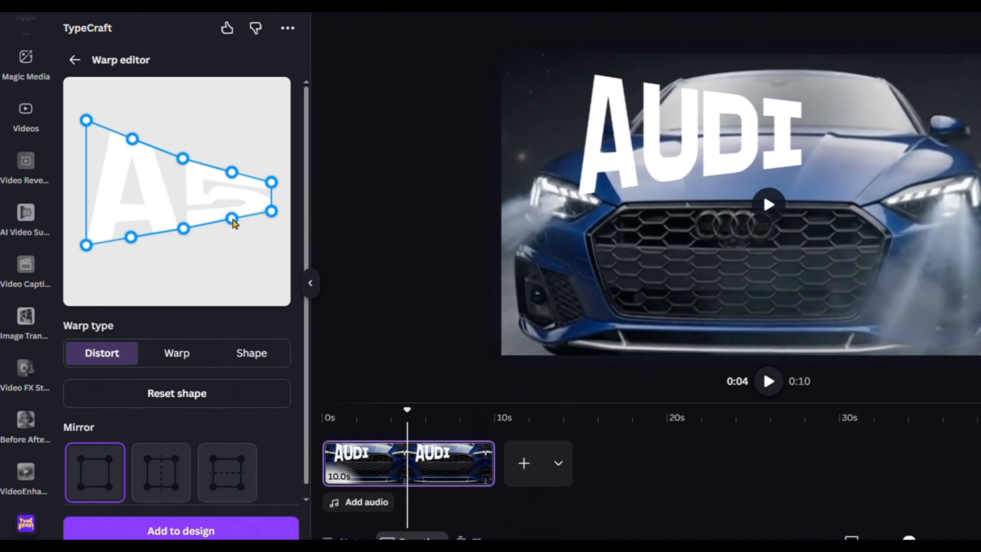
drag(233, 222, 233, 227)
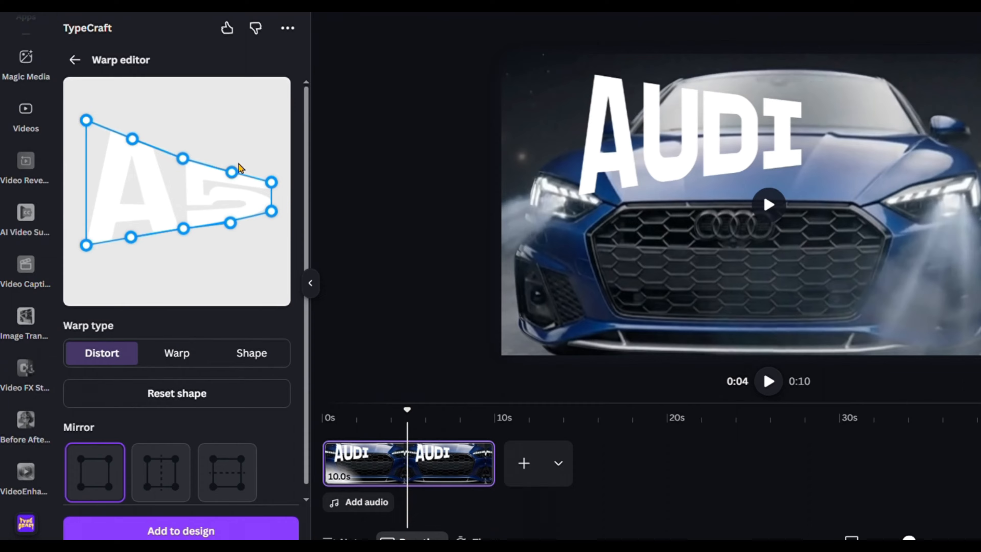
click(228, 483)
drag(232, 174, 236, 165)
drag(236, 223, 241, 218)
drag(183, 160, 185, 155)
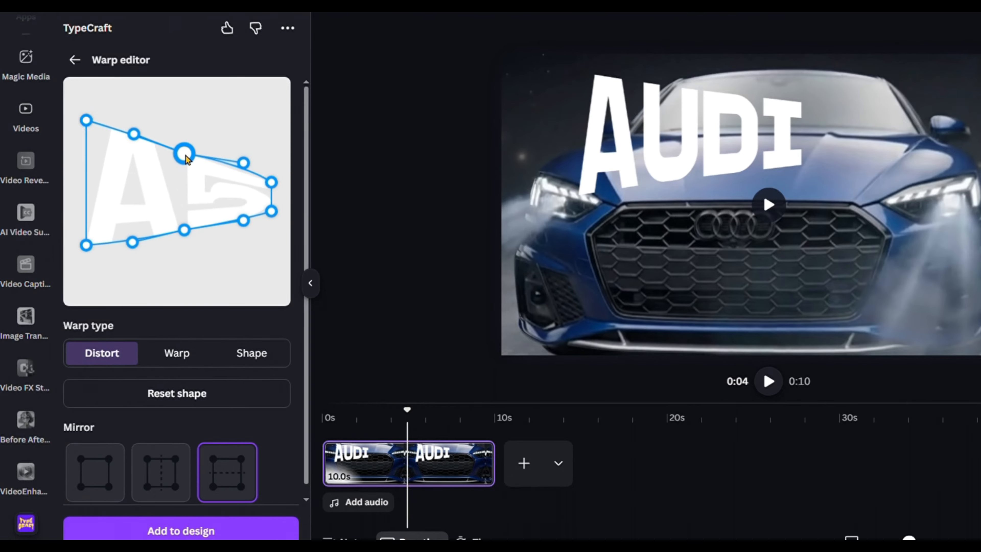
drag(243, 164, 246, 171)
drag(246, 214, 251, 220)
drag(272, 183, 279, 174)
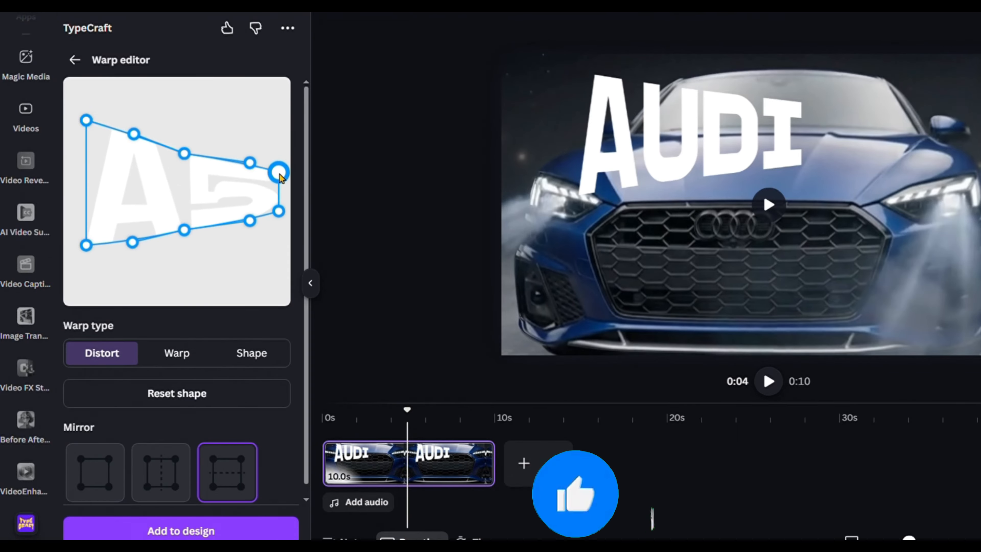
drag(278, 212, 277, 217)
drag(185, 155, 187, 152)
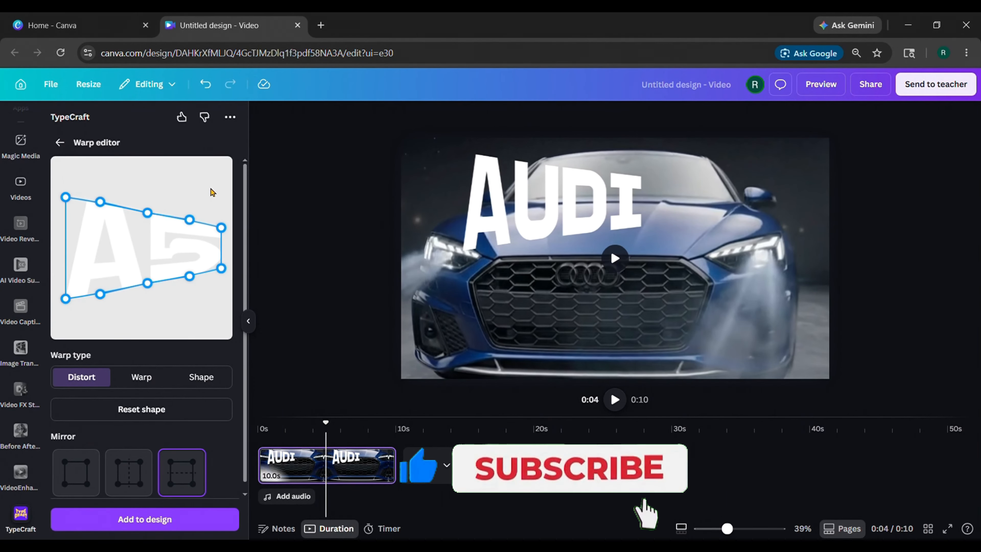
Add the warped A5 text to the design and place it beside AUDI over the car's side, using the 0:09 frame as reference.
click(189, 523)
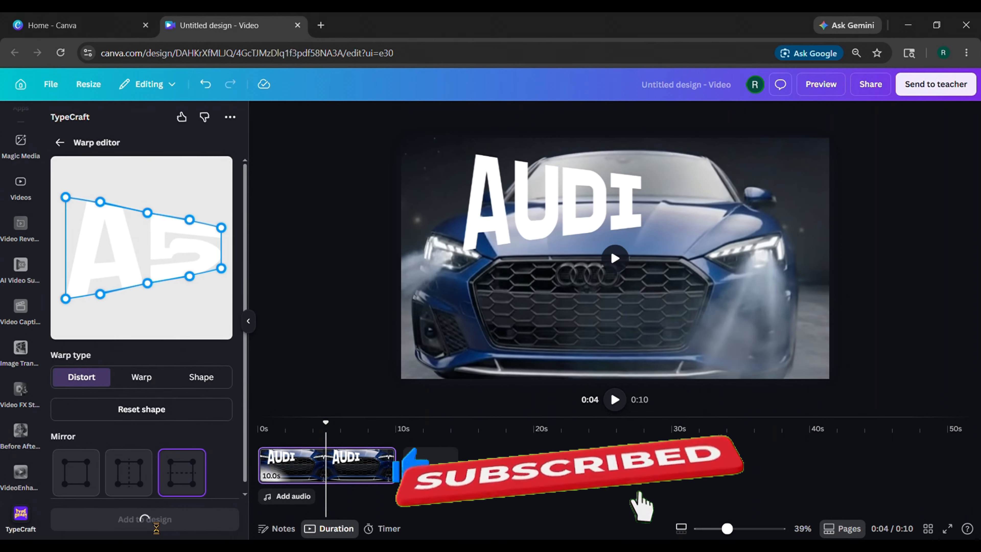
click(248, 321)
drag(537, 266, 594, 242)
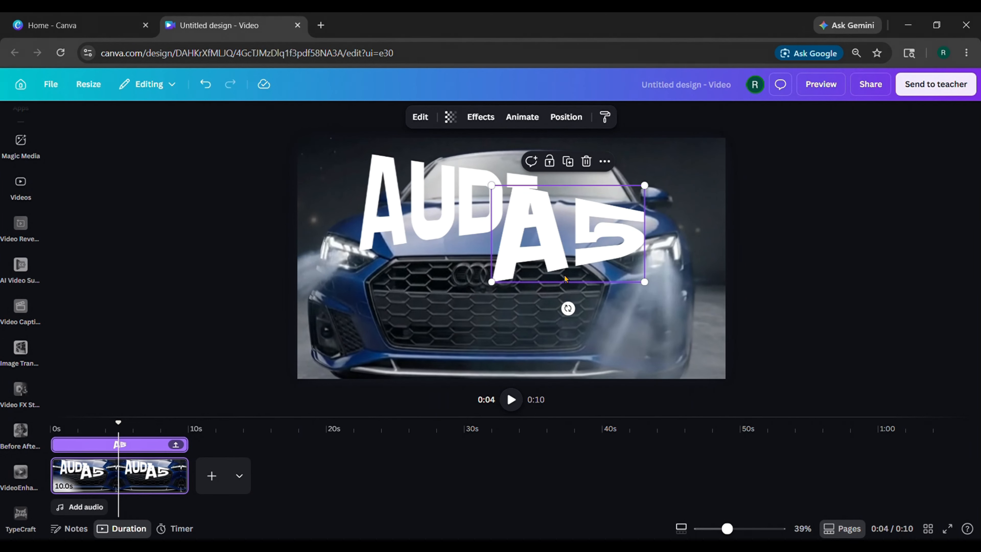
drag(119, 444, 180, 423)
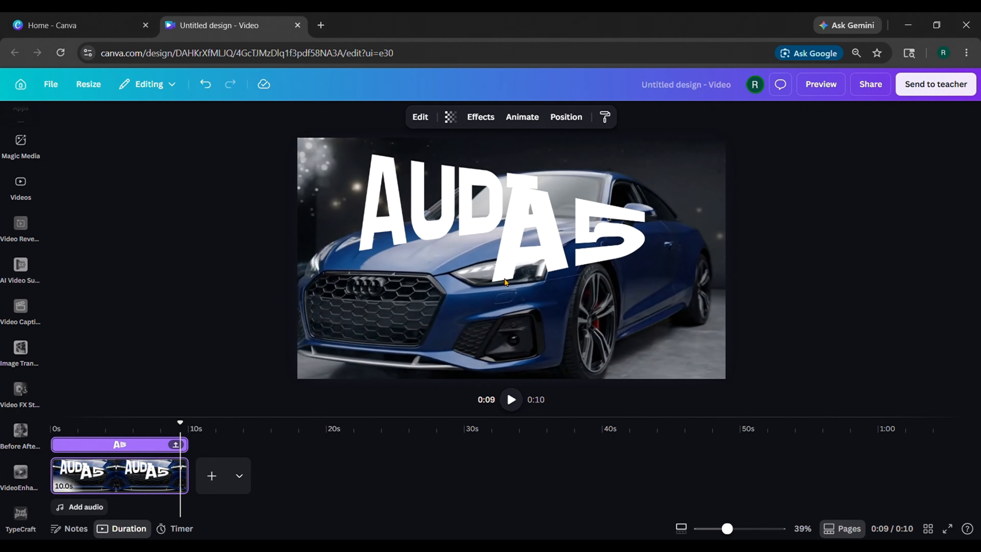
click(576, 237)
drag(565, 232, 641, 213)
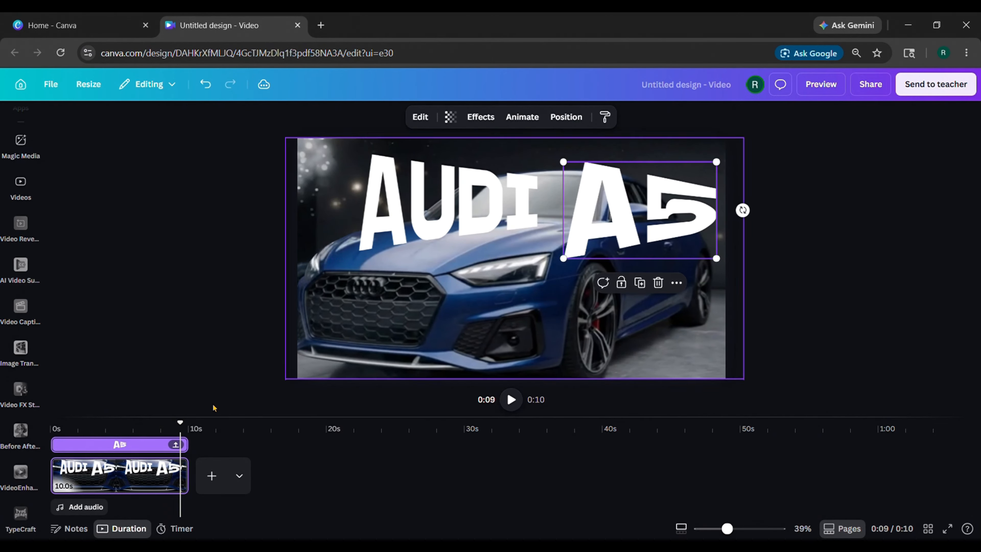
Trim the A5 text to start at about 8 s and give it an on-enter Pan animation moving leftward.
drag(66, 444, 175, 444)
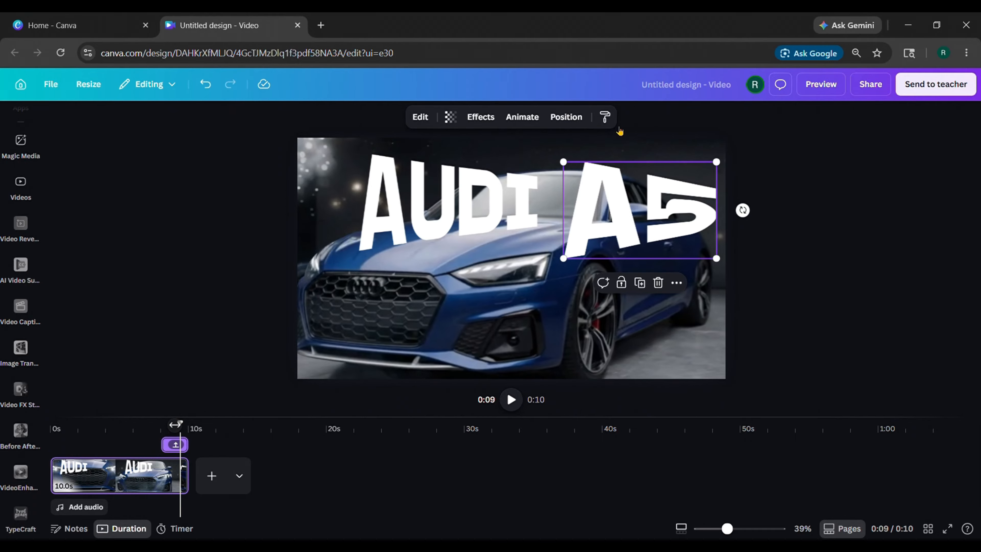
click(528, 119)
click(132, 389)
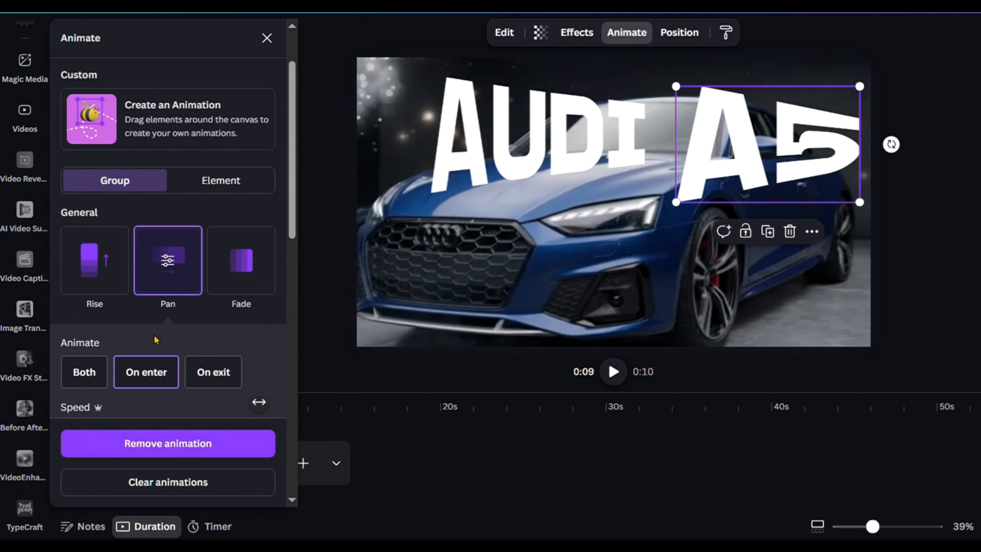
scroll(162, 325, down, 2)
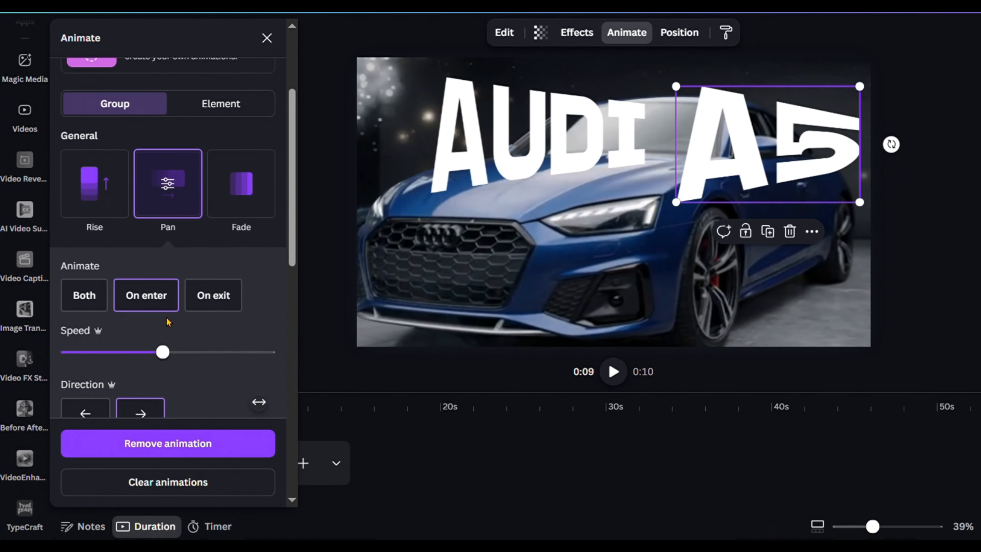
scroll(168, 322, down, 2)
click(85, 337)
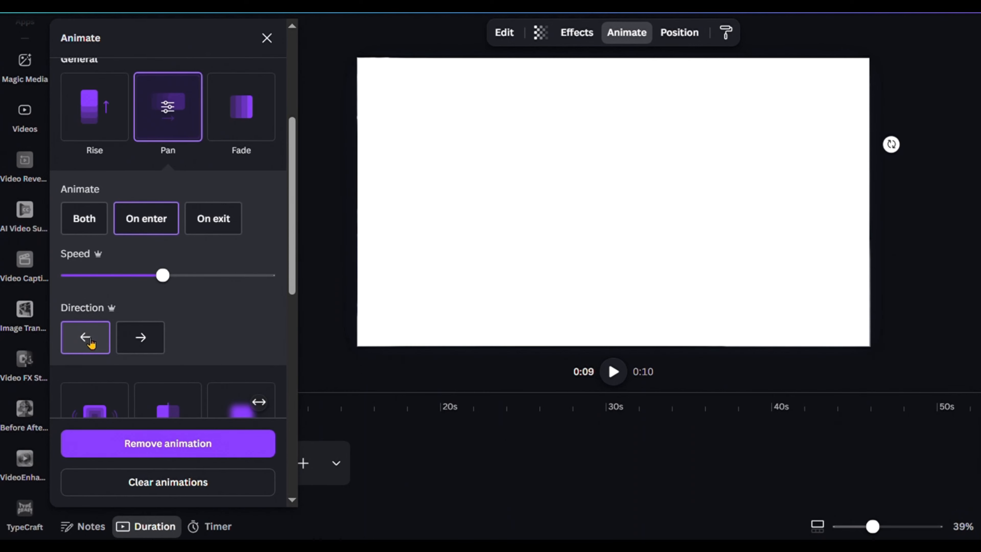
click(304, 233)
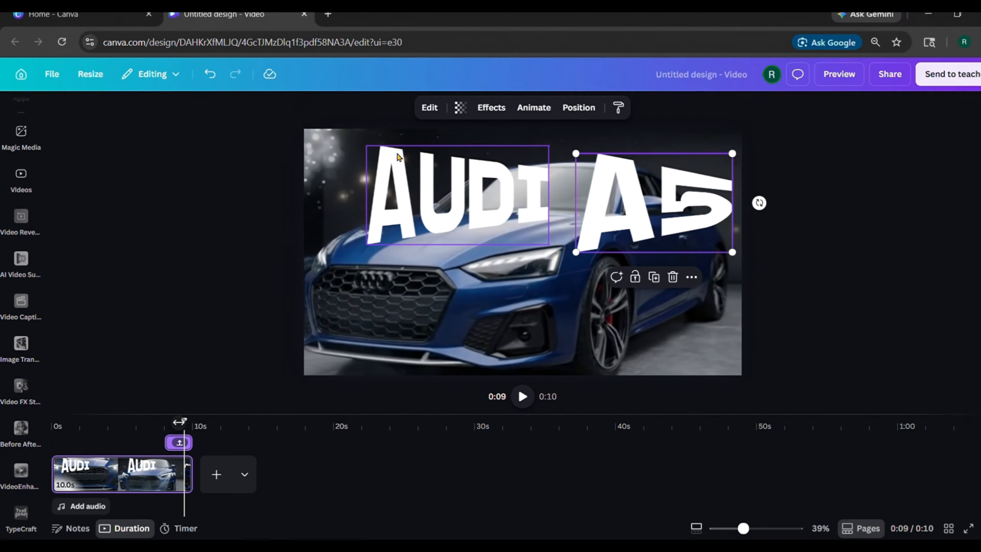
Move the AUDI text layer beneath the background-removed car clip and above the original clip.
click(494, 132)
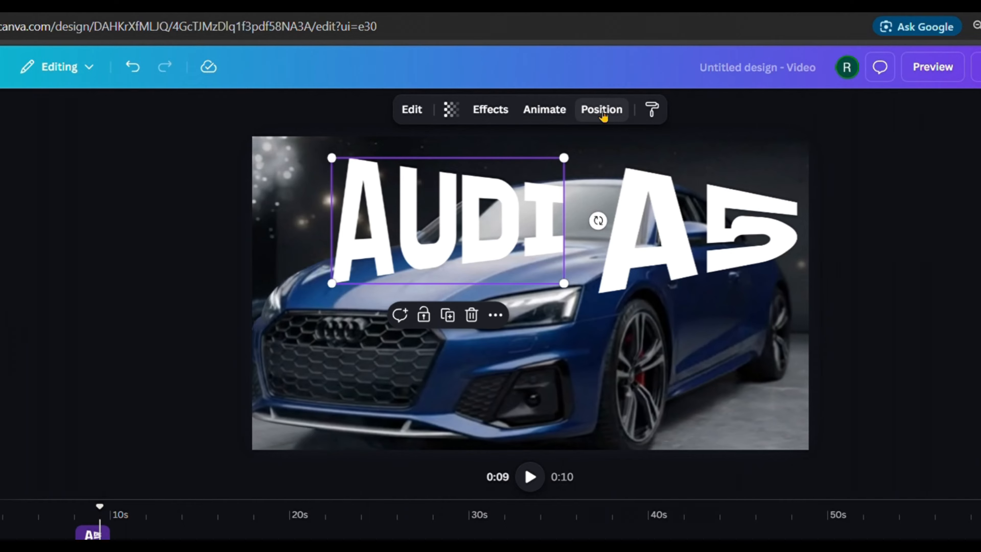
click(602, 112)
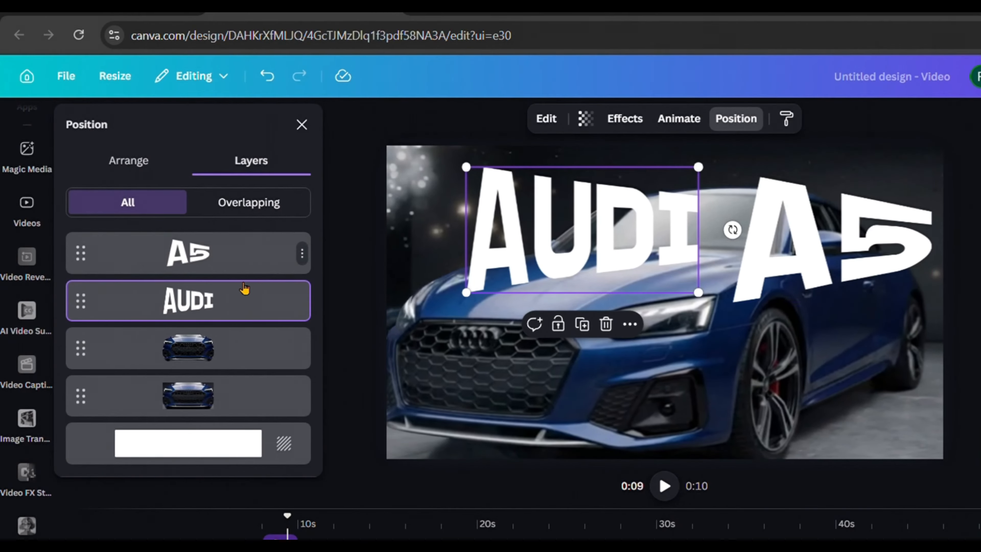
drag(226, 302, 225, 369)
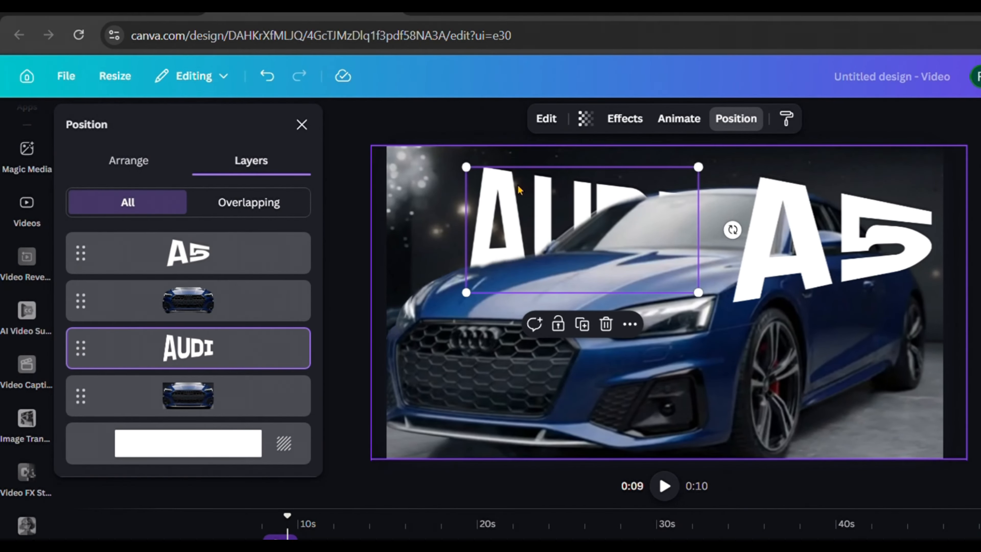
Move the AUDI text to the frame's upper-left corner, tilt it slightly counterclockwise and enlarge it behind the car.
drag(553, 212, 494, 209)
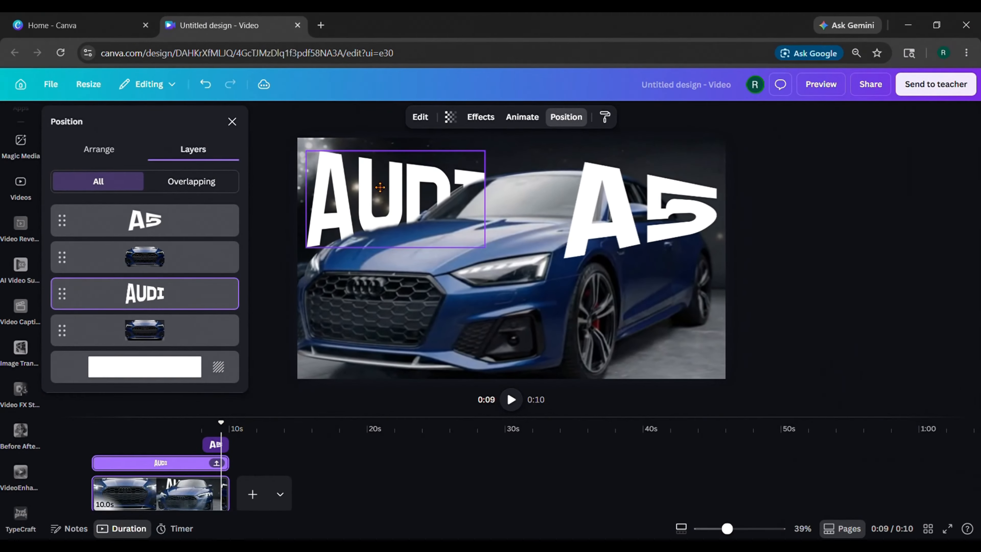
drag(380, 187, 379, 188)
drag(488, 153, 499, 147)
drag(534, 197, 534, 192)
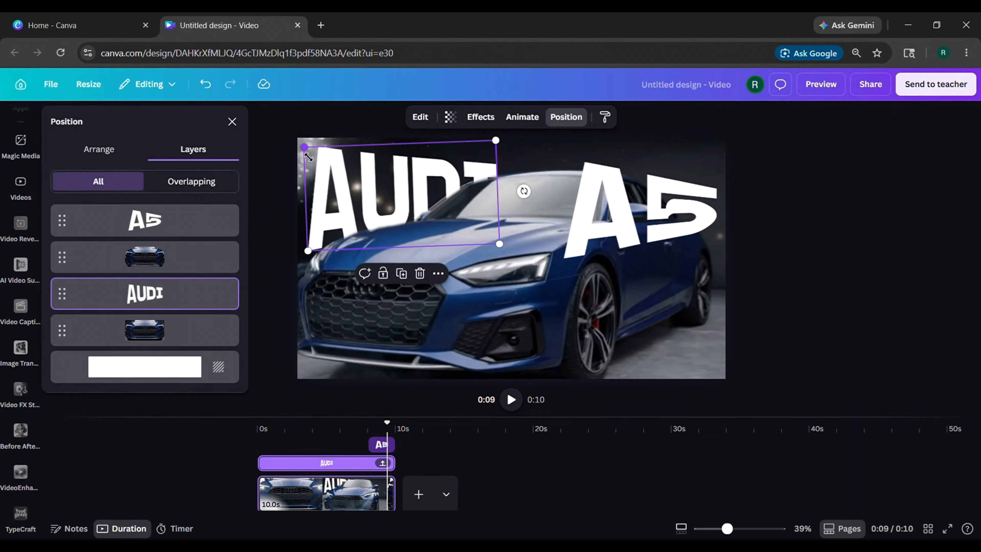
drag(304, 147, 297, 144)
click(232, 121)
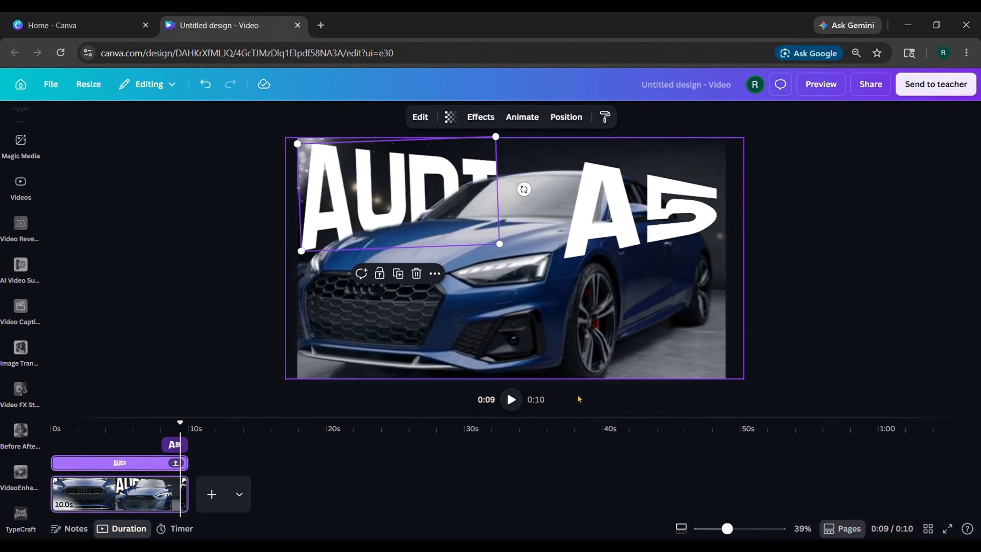
Play the finished video from the start and download it as an MP4 video in 1080p (HD) quality.
drag(180, 419, 51, 422)
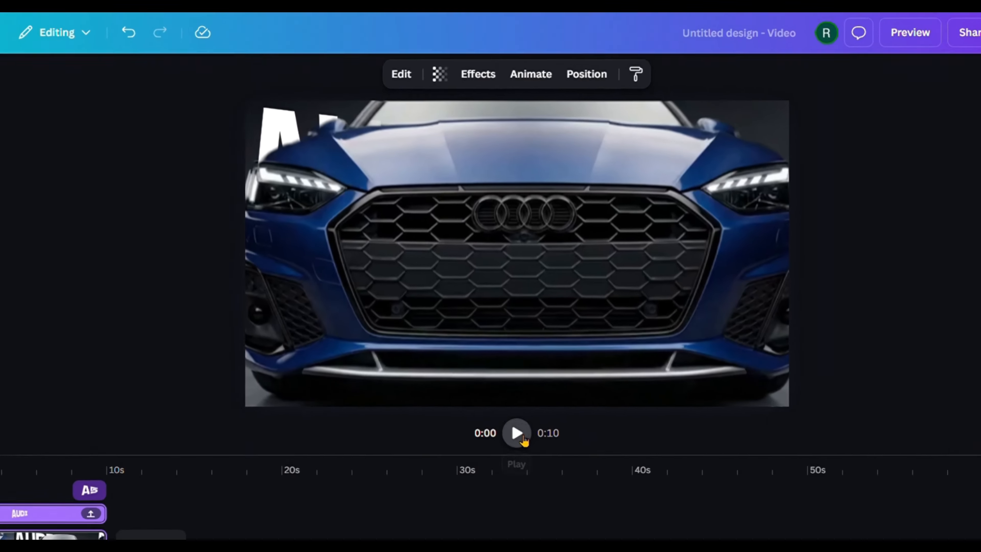
click(511, 399)
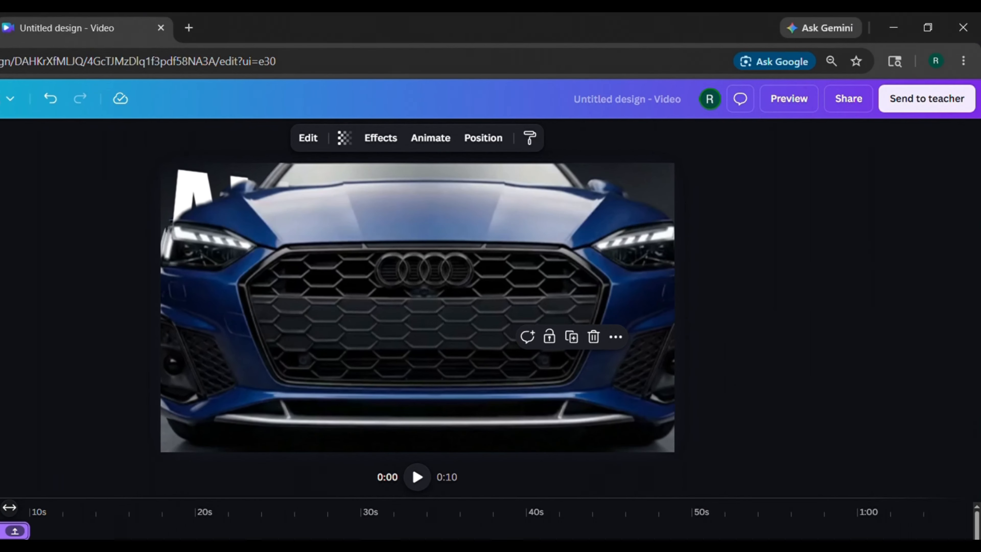
click(831, 99)
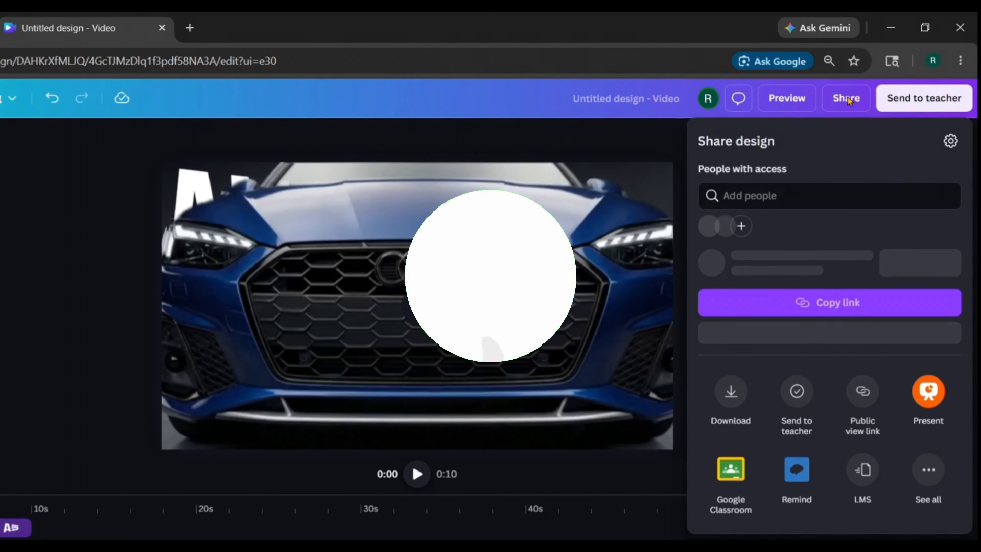
click(731, 421)
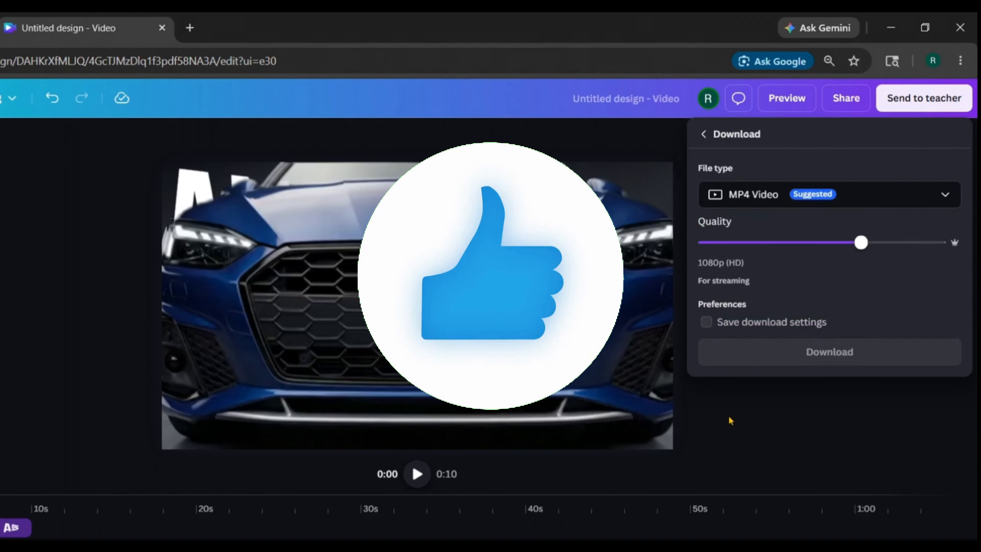
click(805, 353)
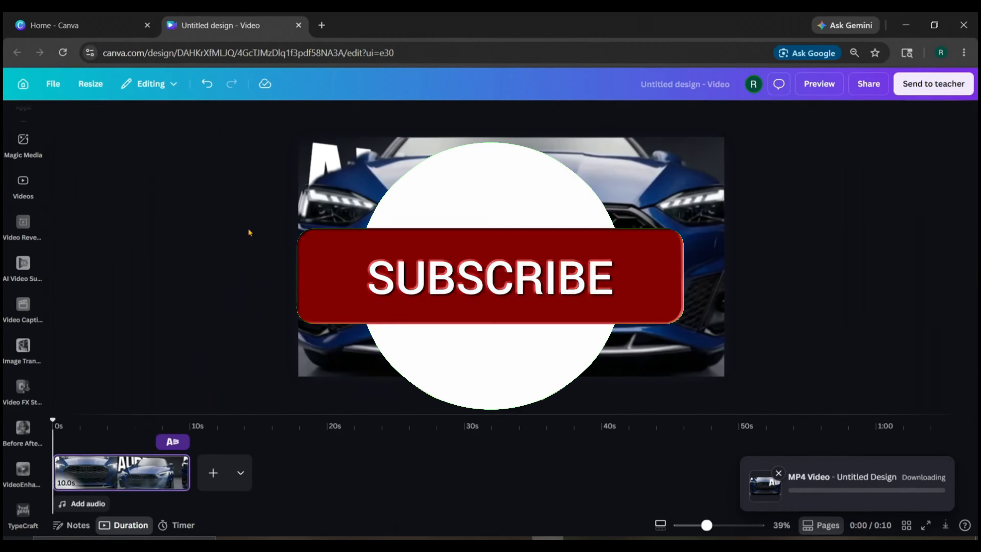